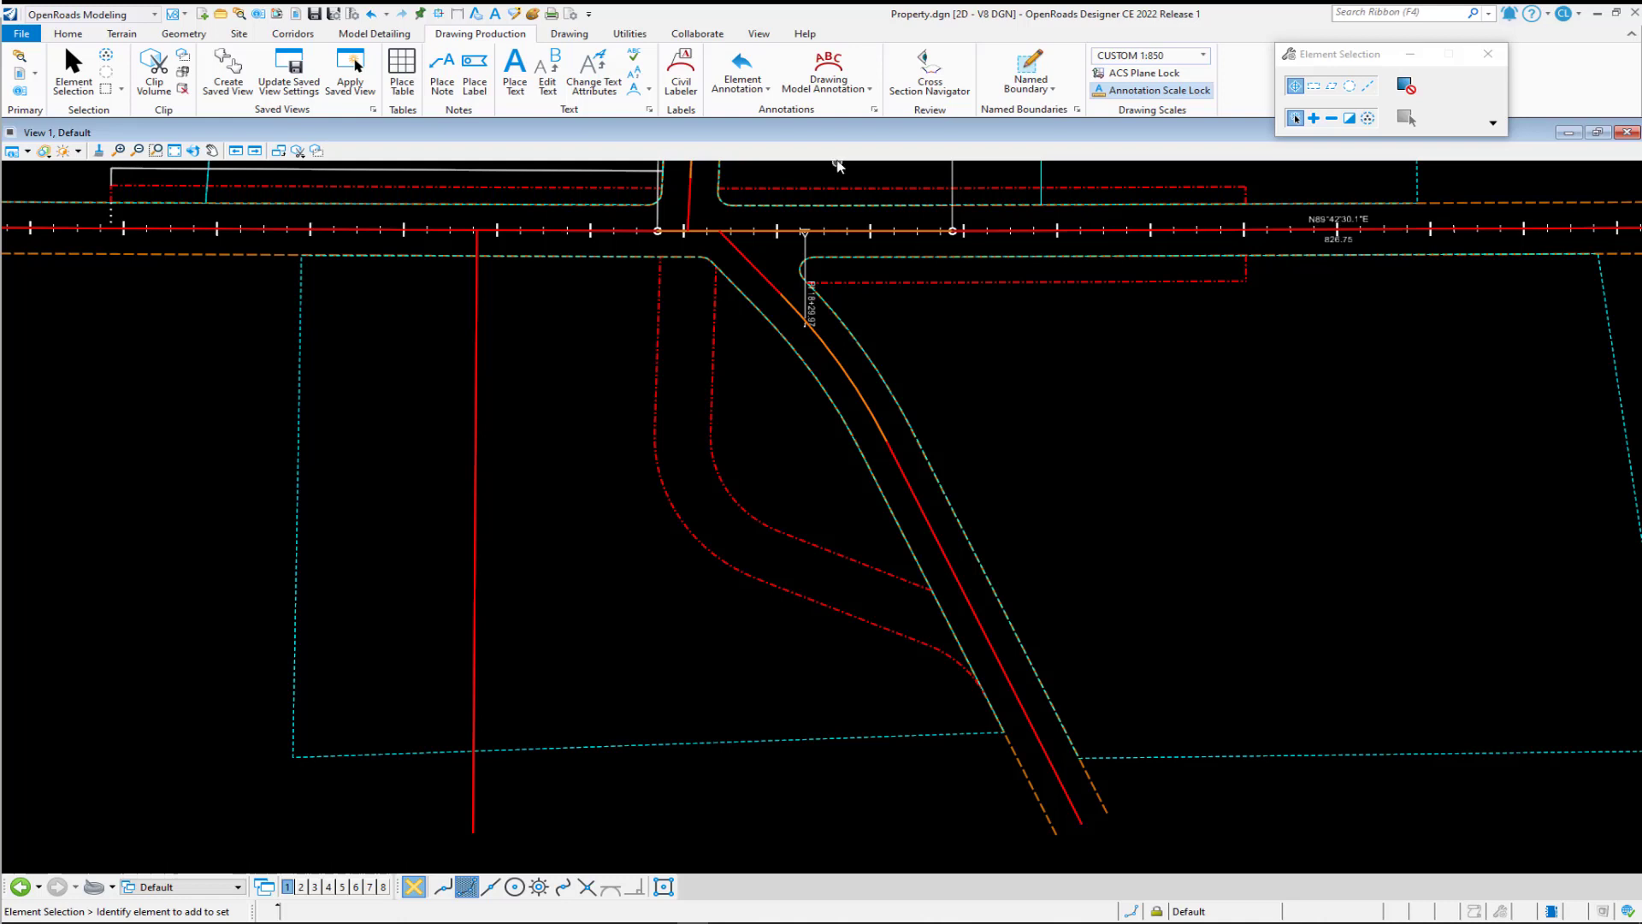
Run Annotate Element with All Elements in Model, then zoom to check PLE27's 8.14-acre area label.
click(765, 90)
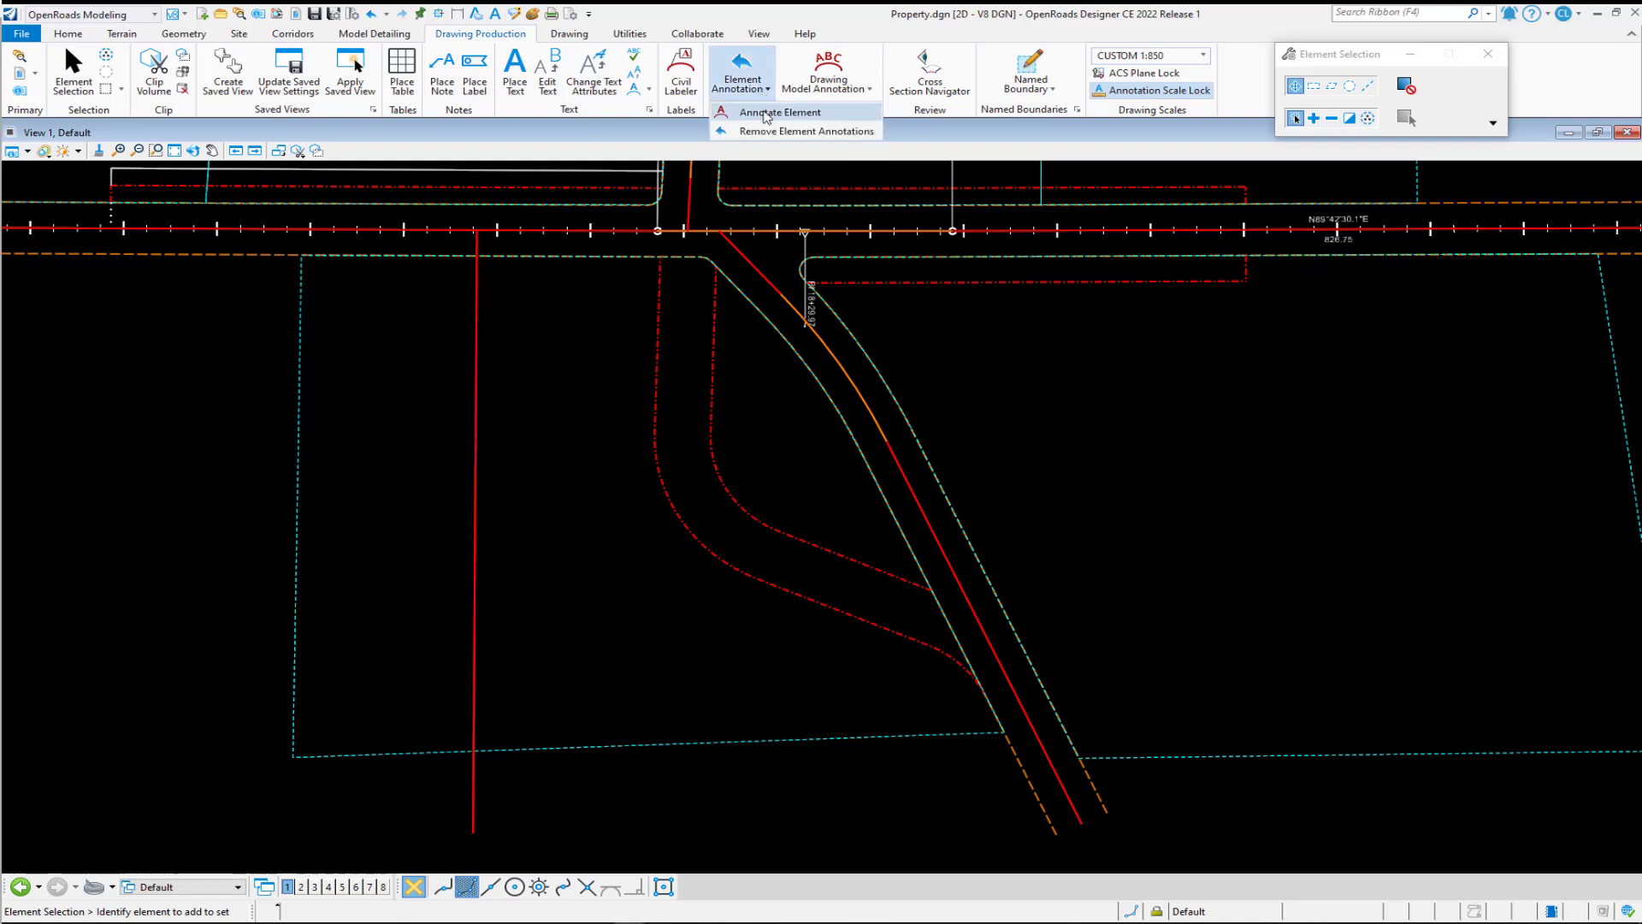
click(756, 112)
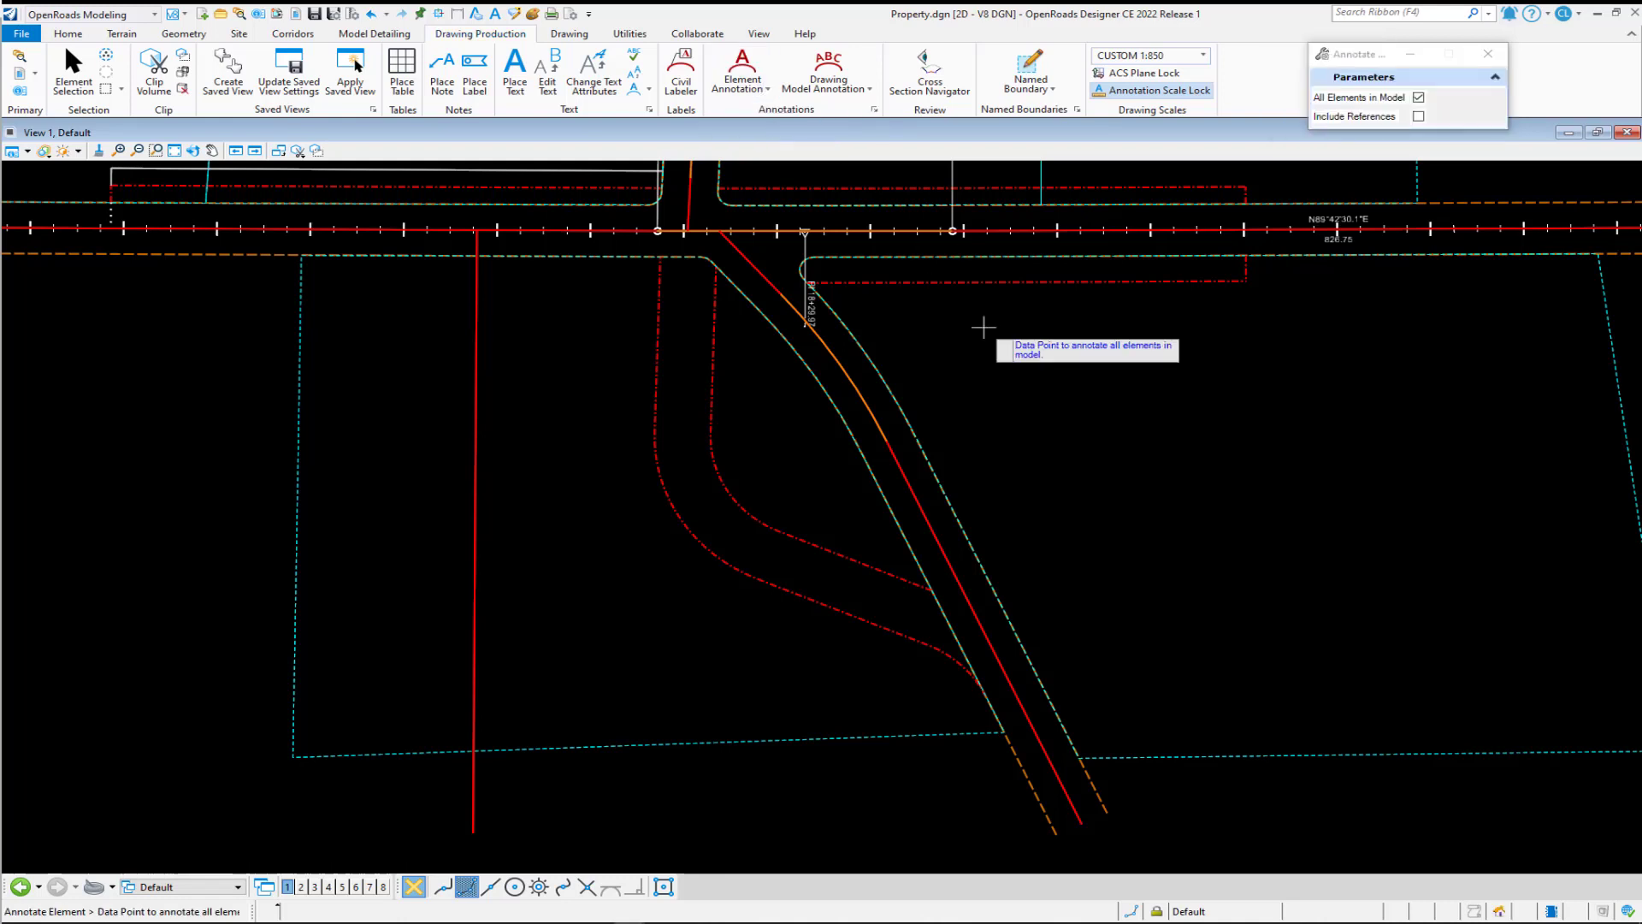
click(982, 325)
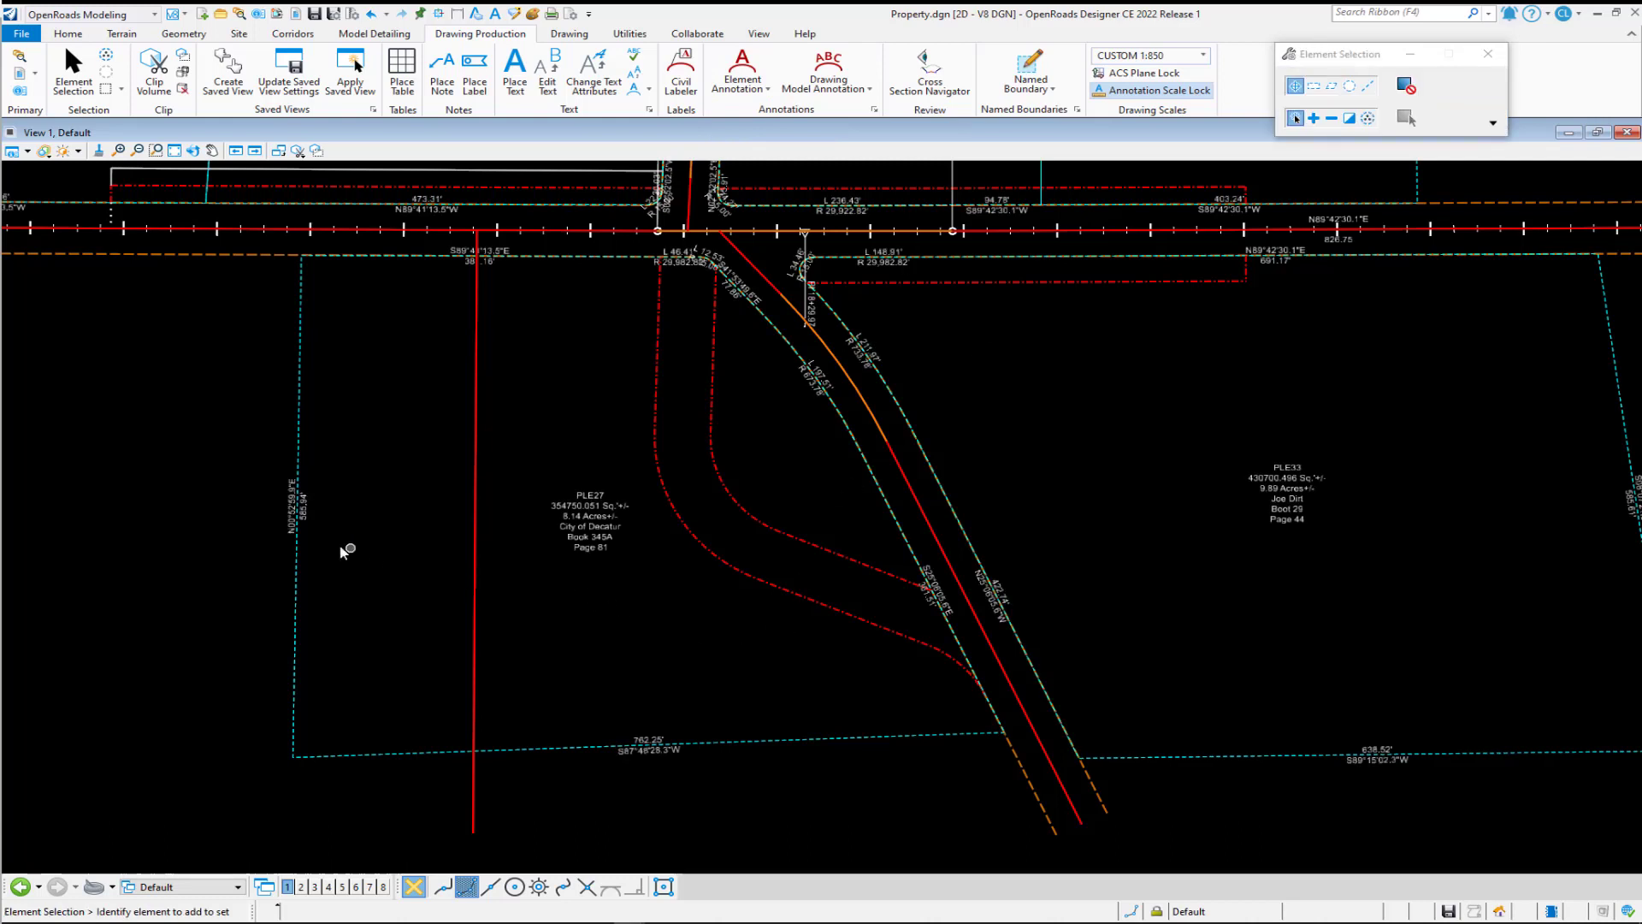
scroll(327, 546, up, 5)
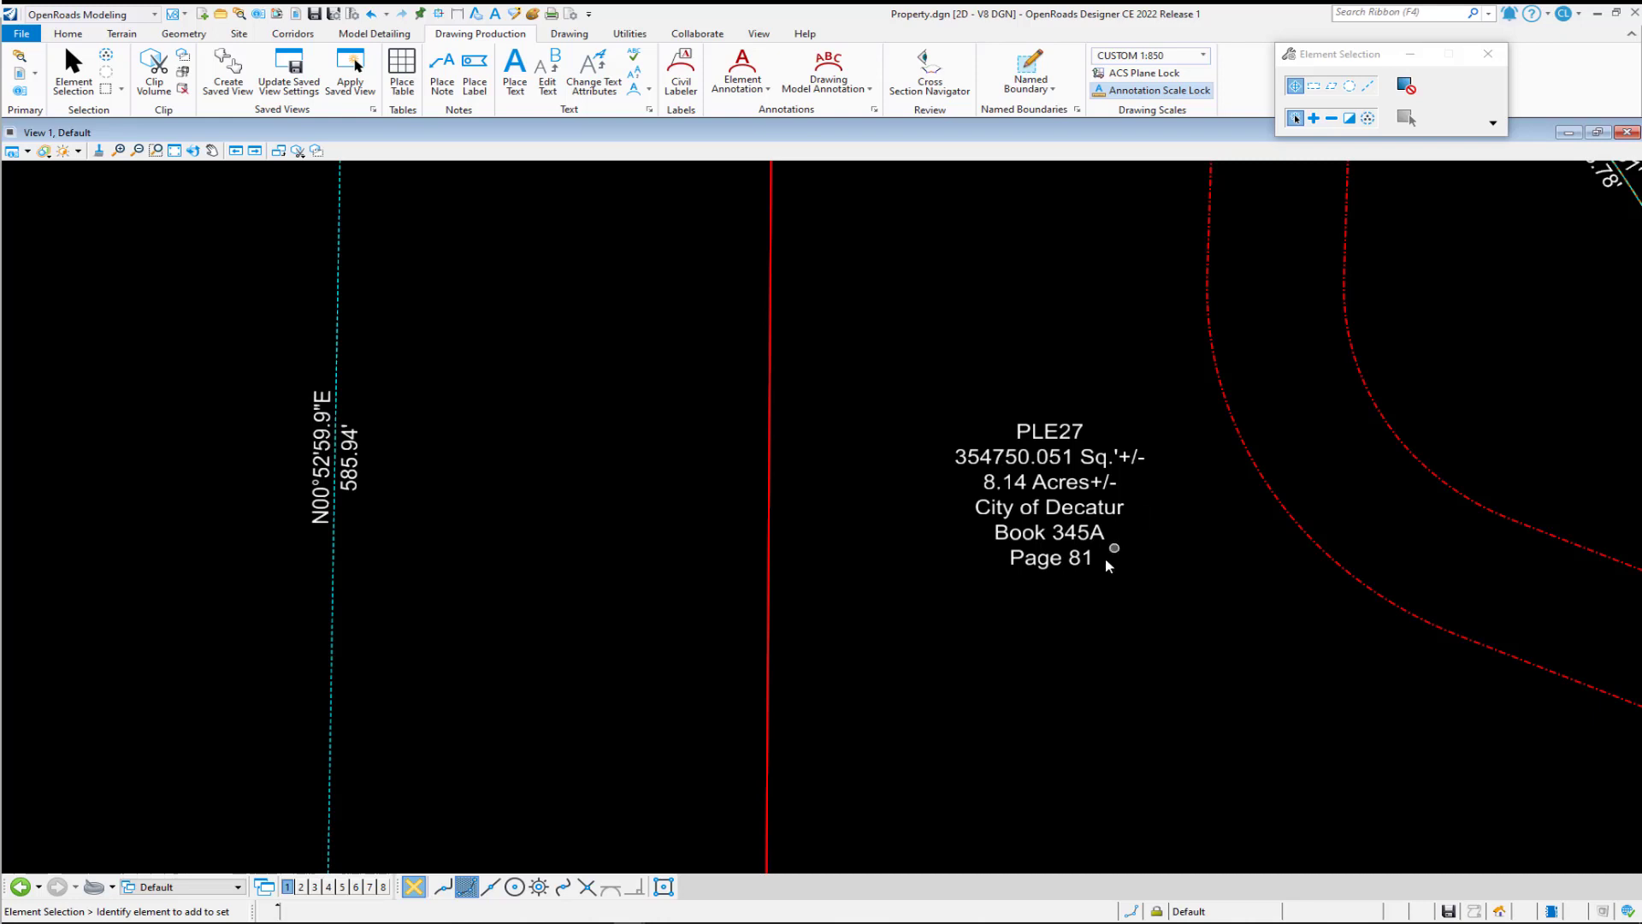
scroll(1105, 560, down, 1)
scroll(1105, 560, down, 2)
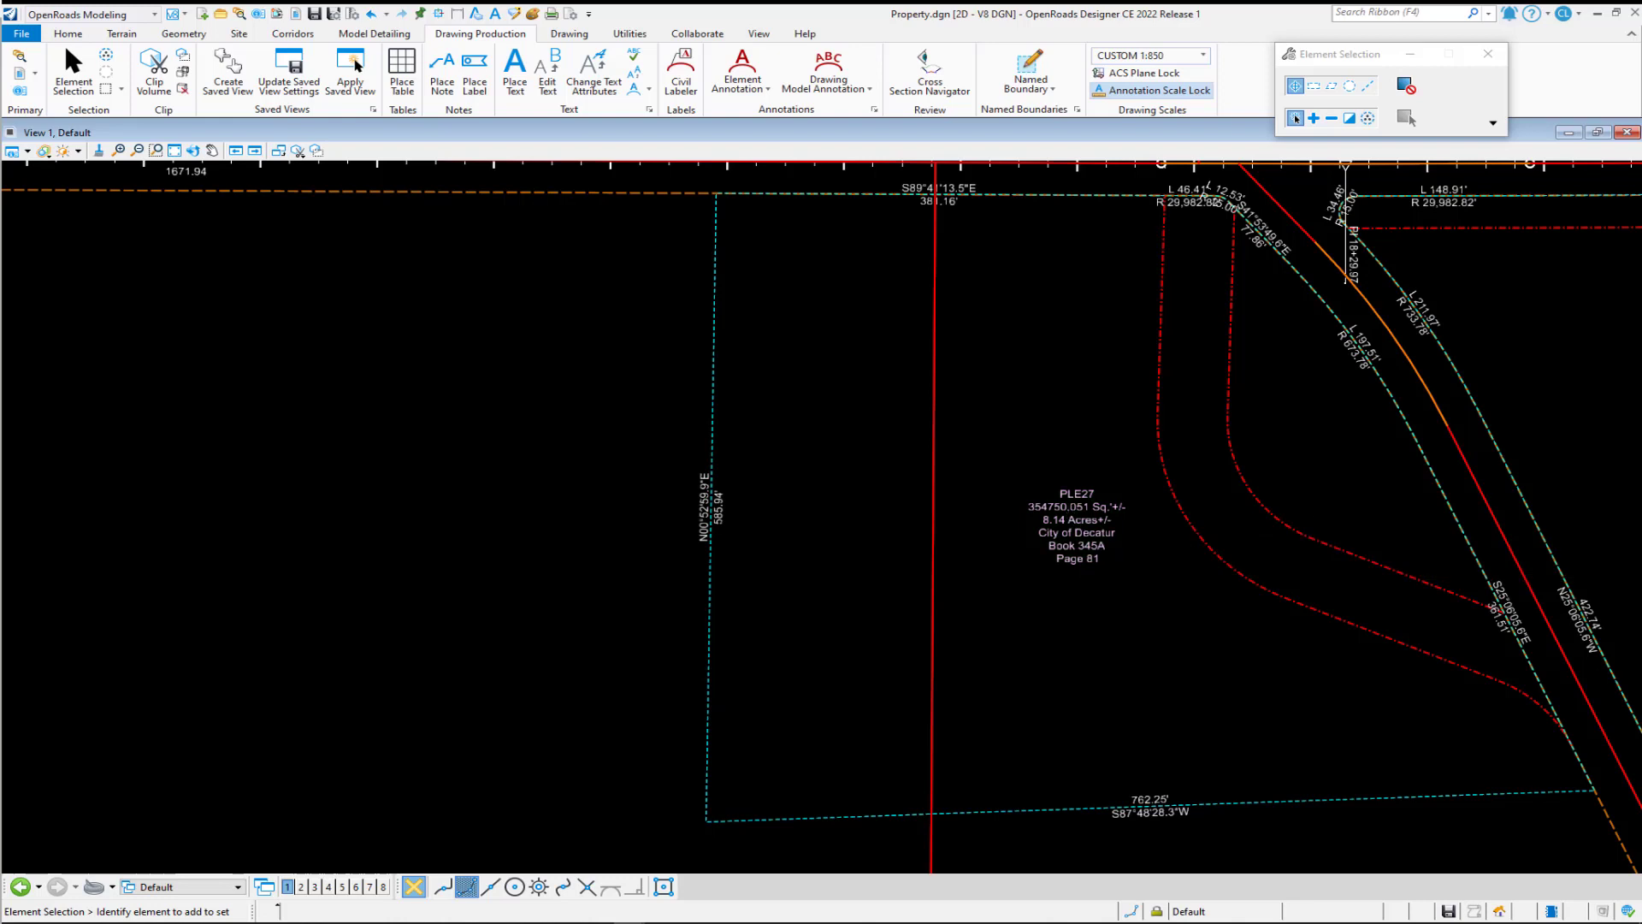
Open the recent Common Text Favorites Imperial library and load the Boundary Name Area and ItemTypes favorite.
click(33, 36)
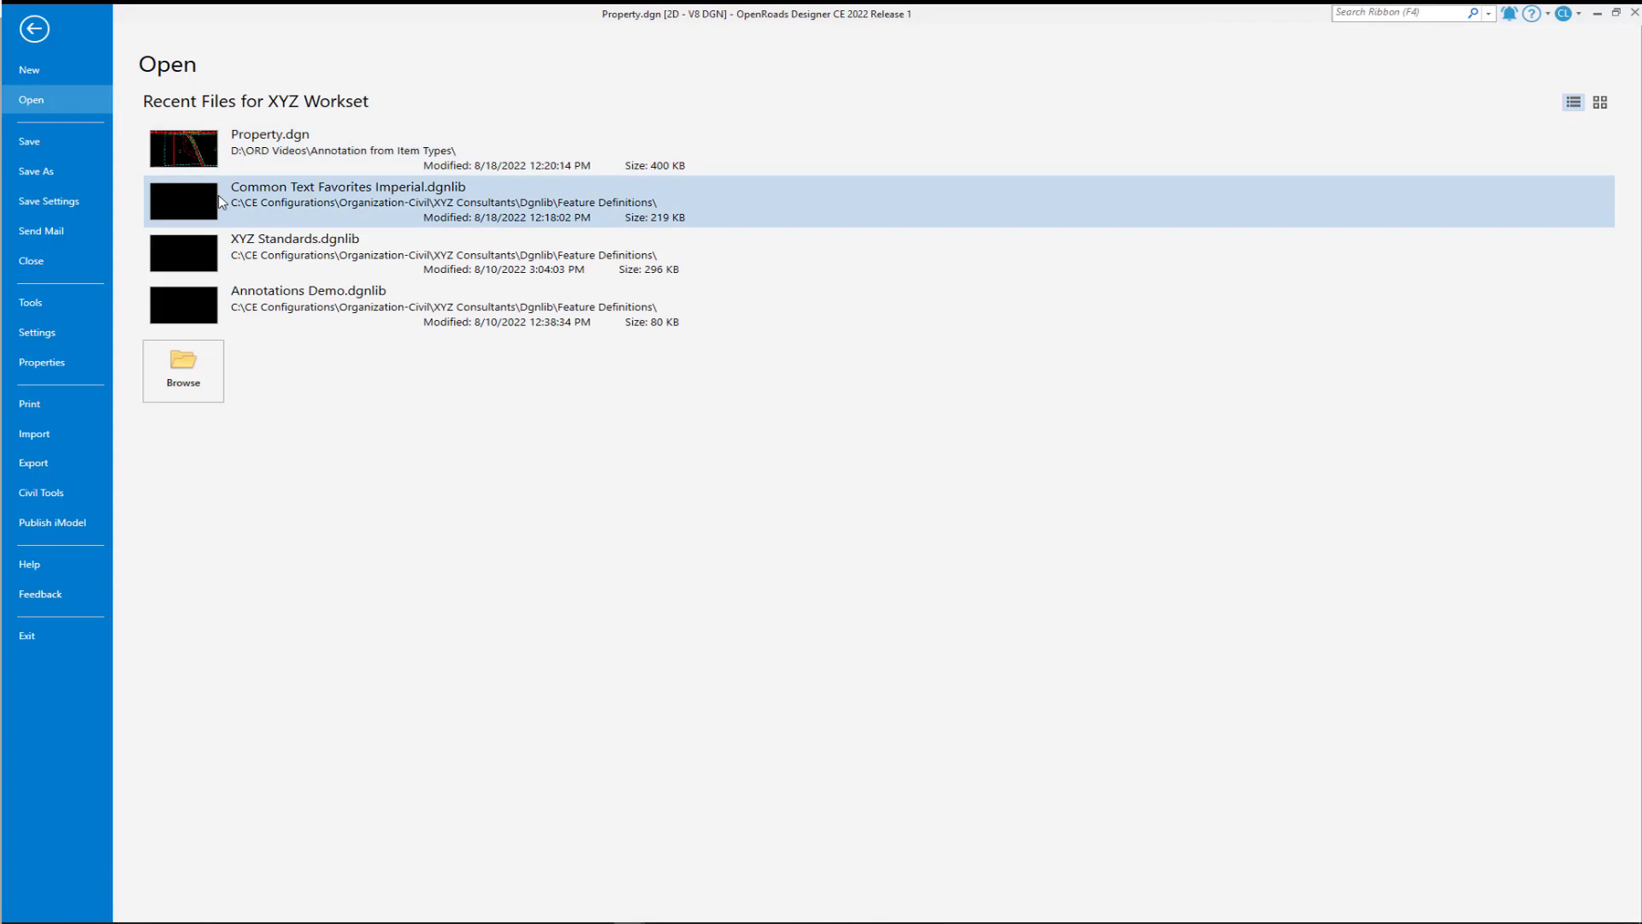
click(221, 201)
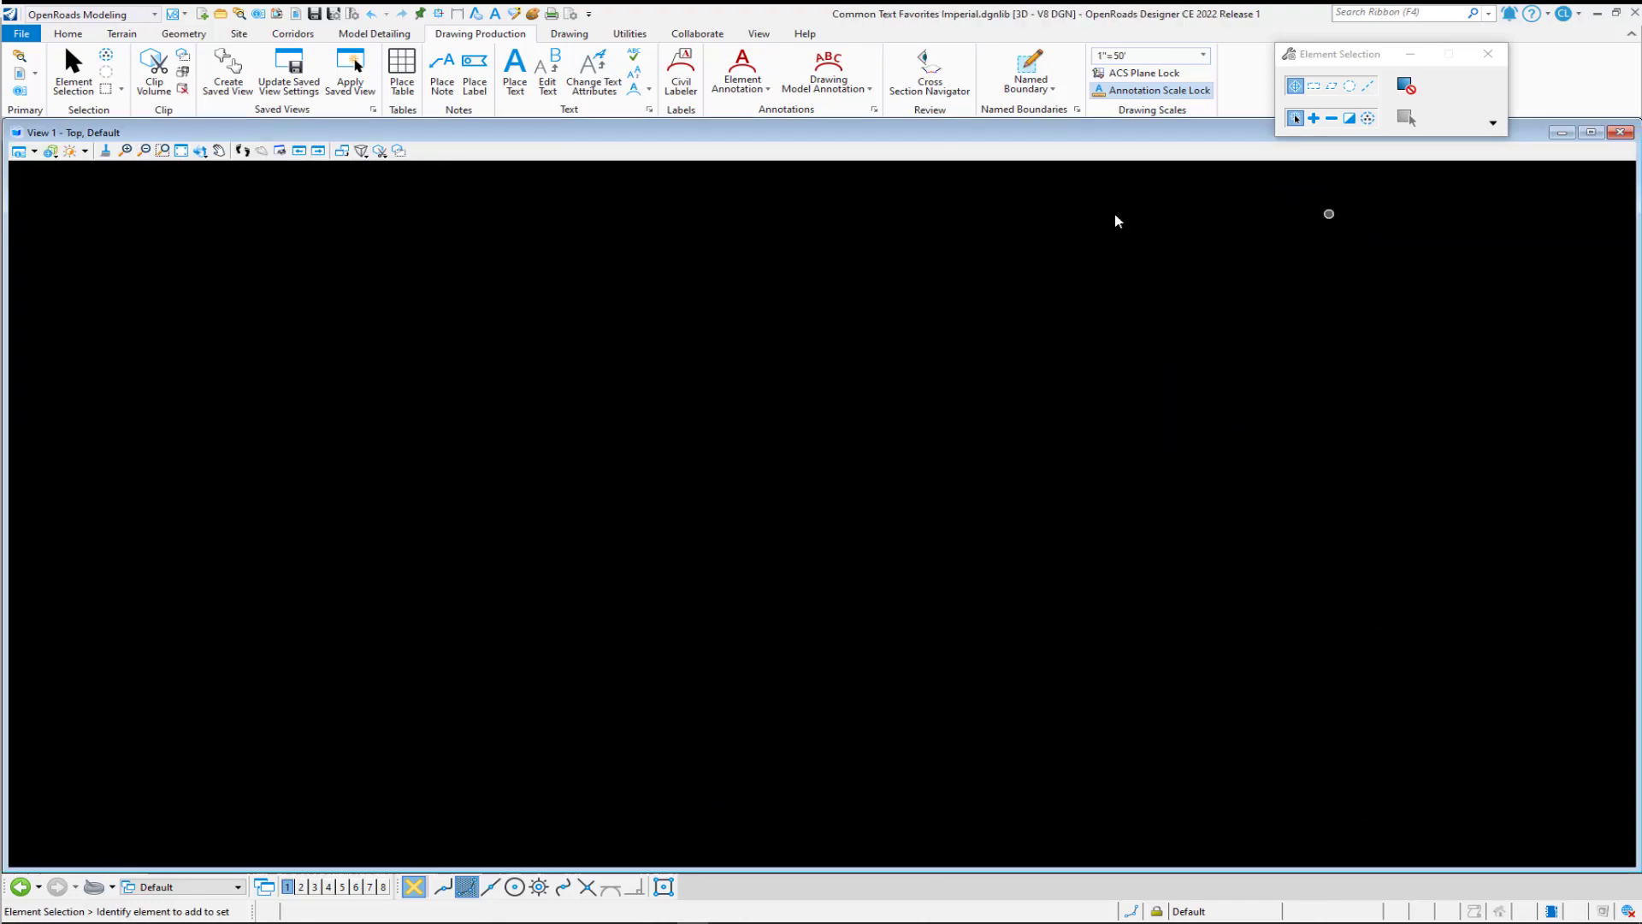
click(874, 109)
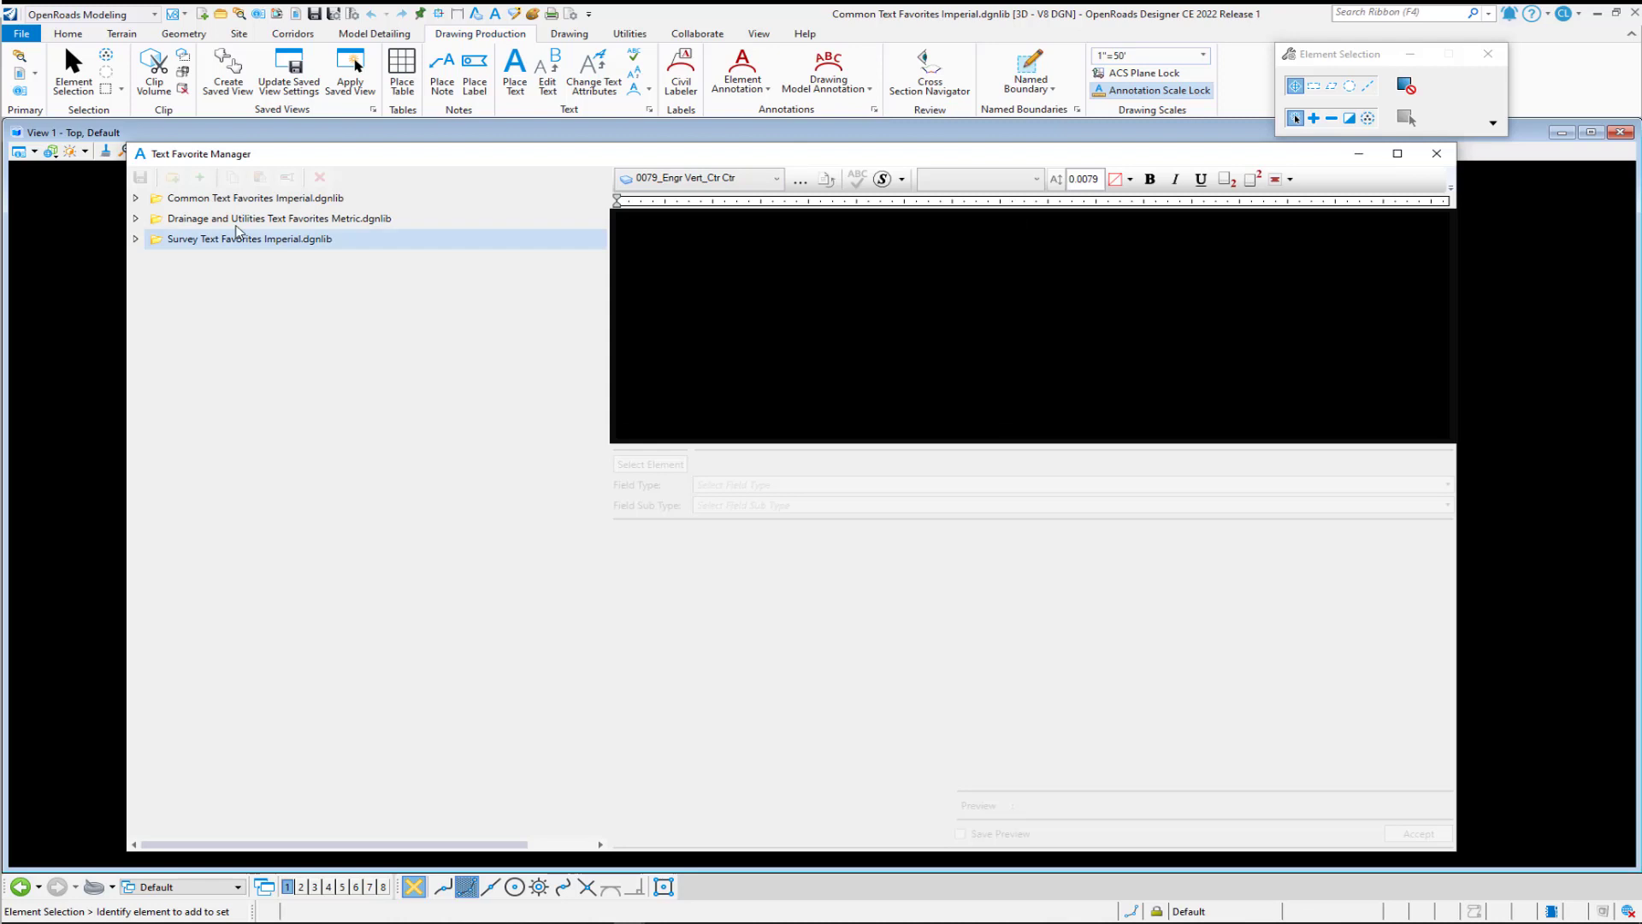
click(135, 199)
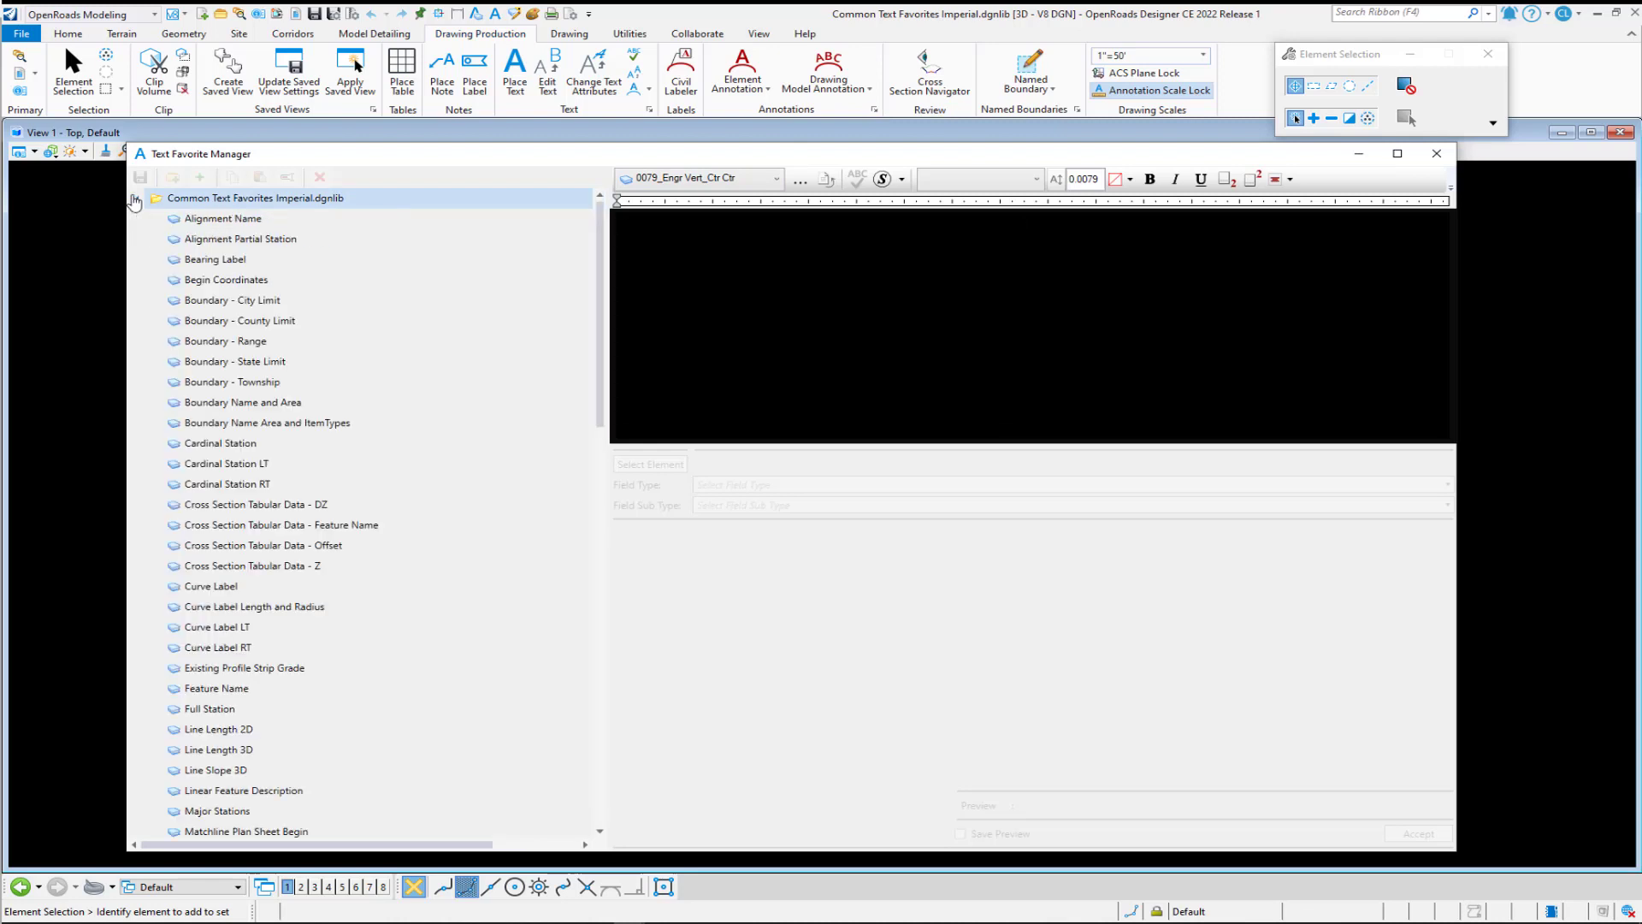
click(275, 425)
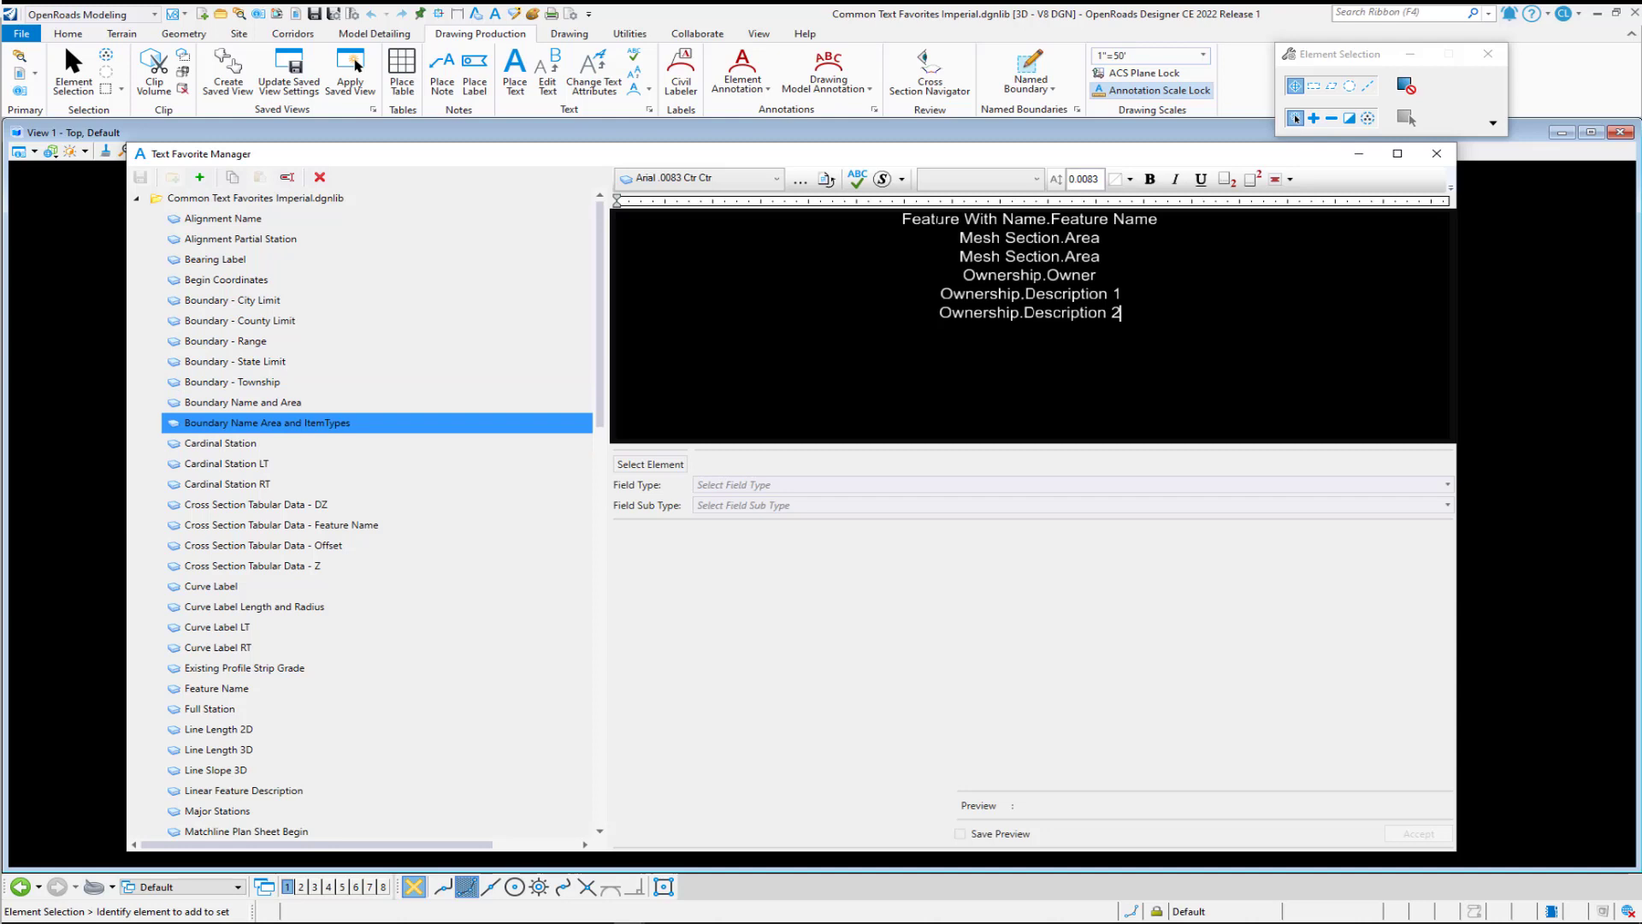
Inspect its Feature Name, two Area fields, and Ownership Owner, Description 1 and Description 2 fields.
click(941, 222)
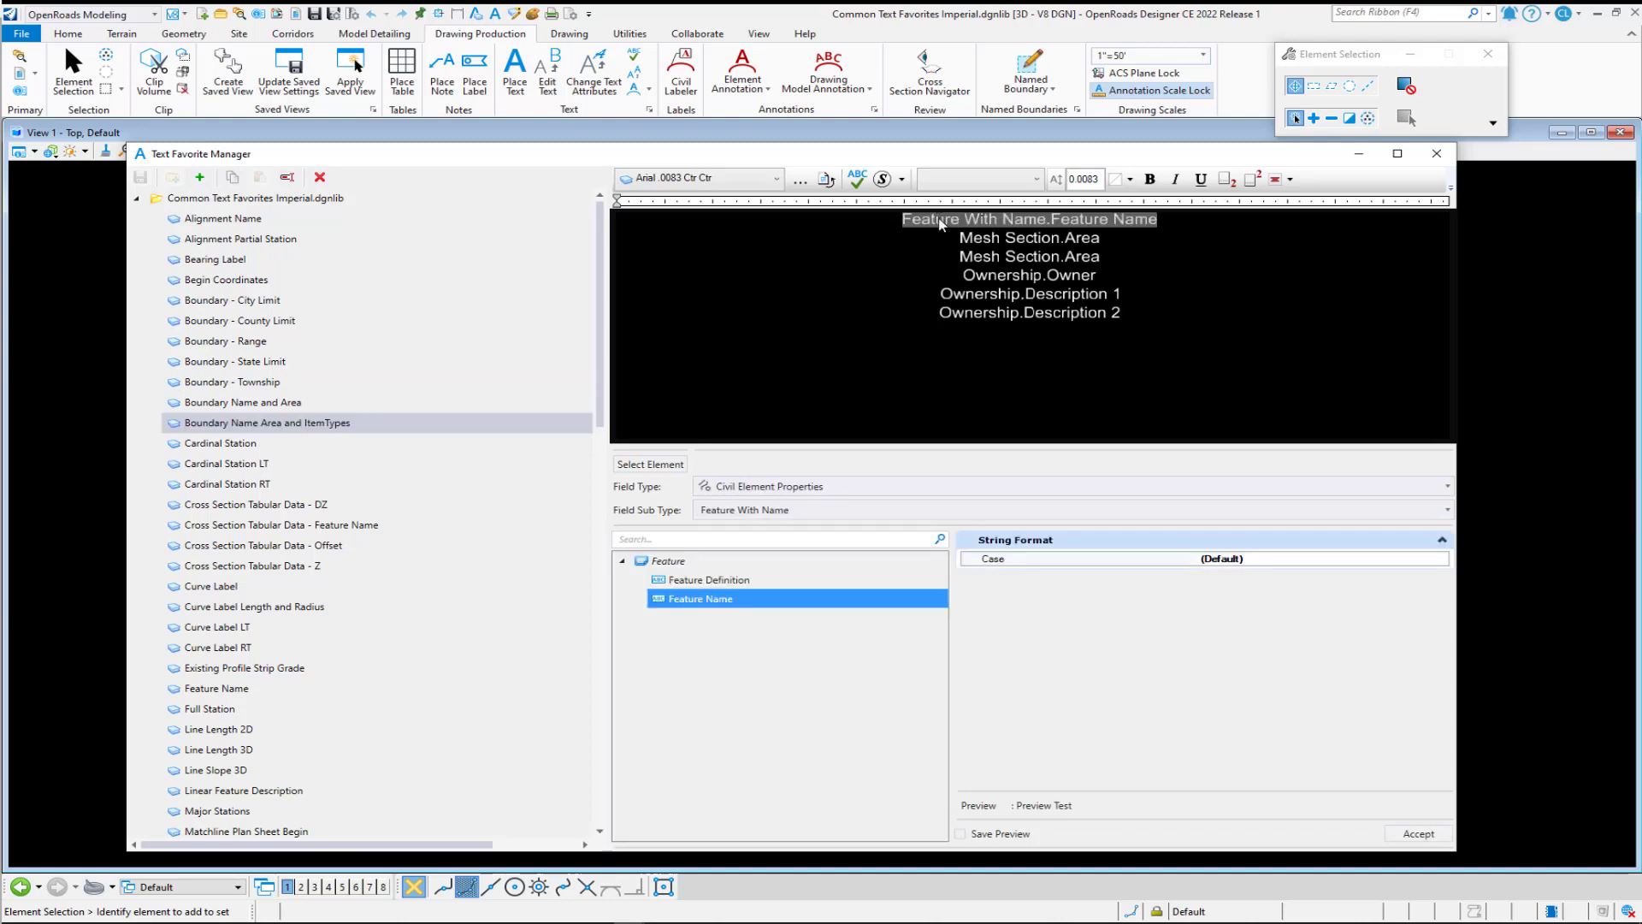
click(1029, 237)
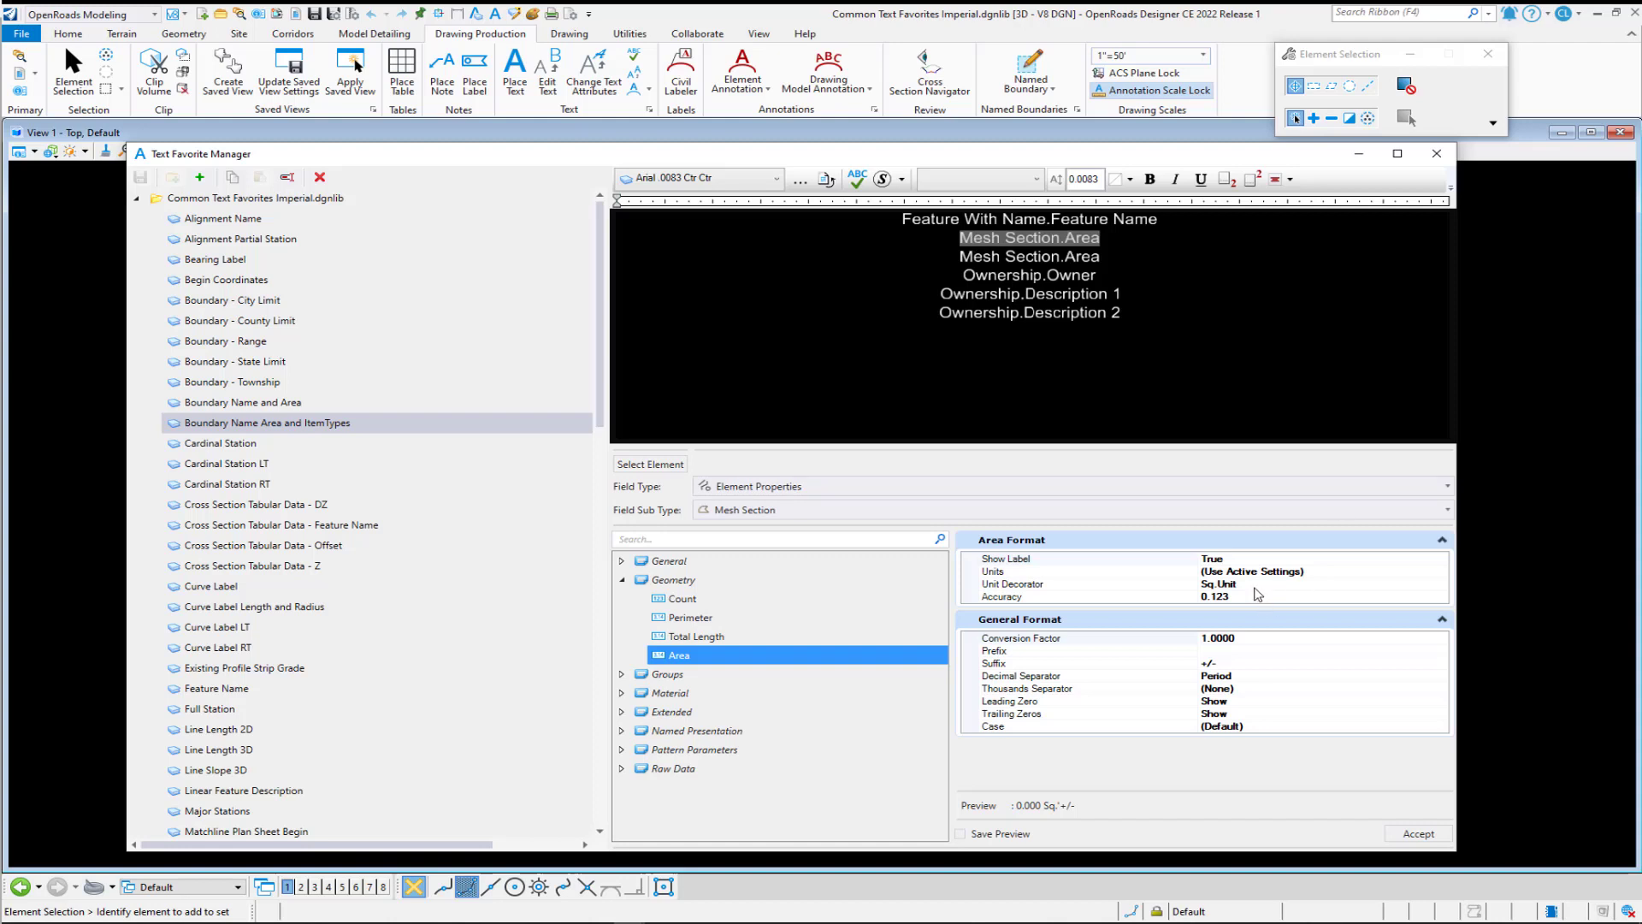
click(1010, 257)
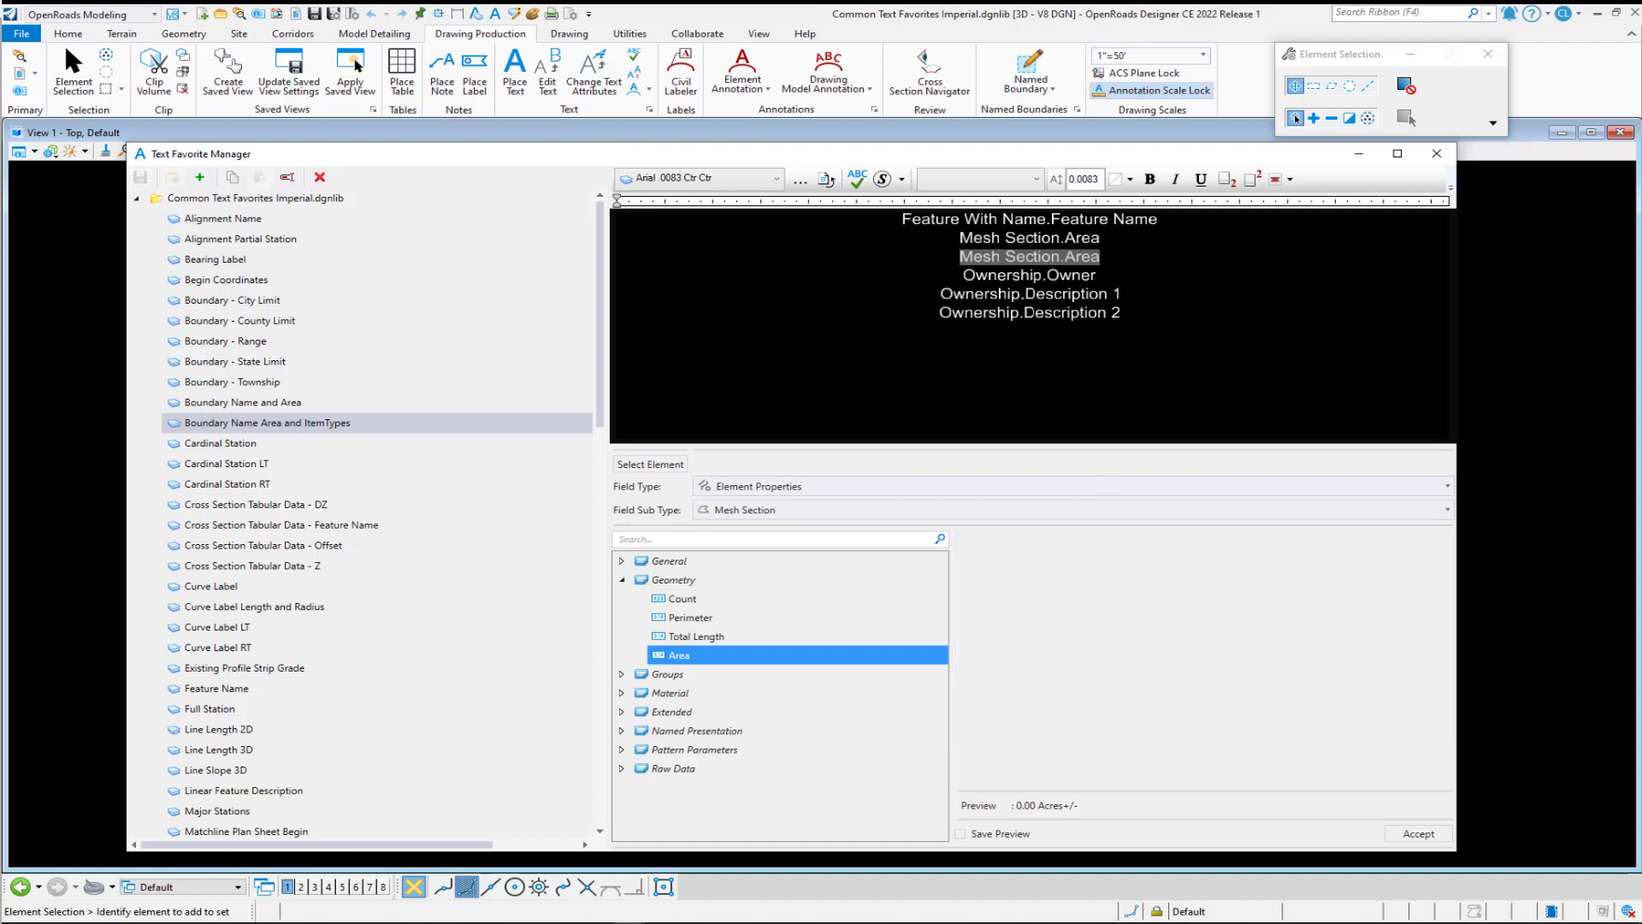
click(1029, 275)
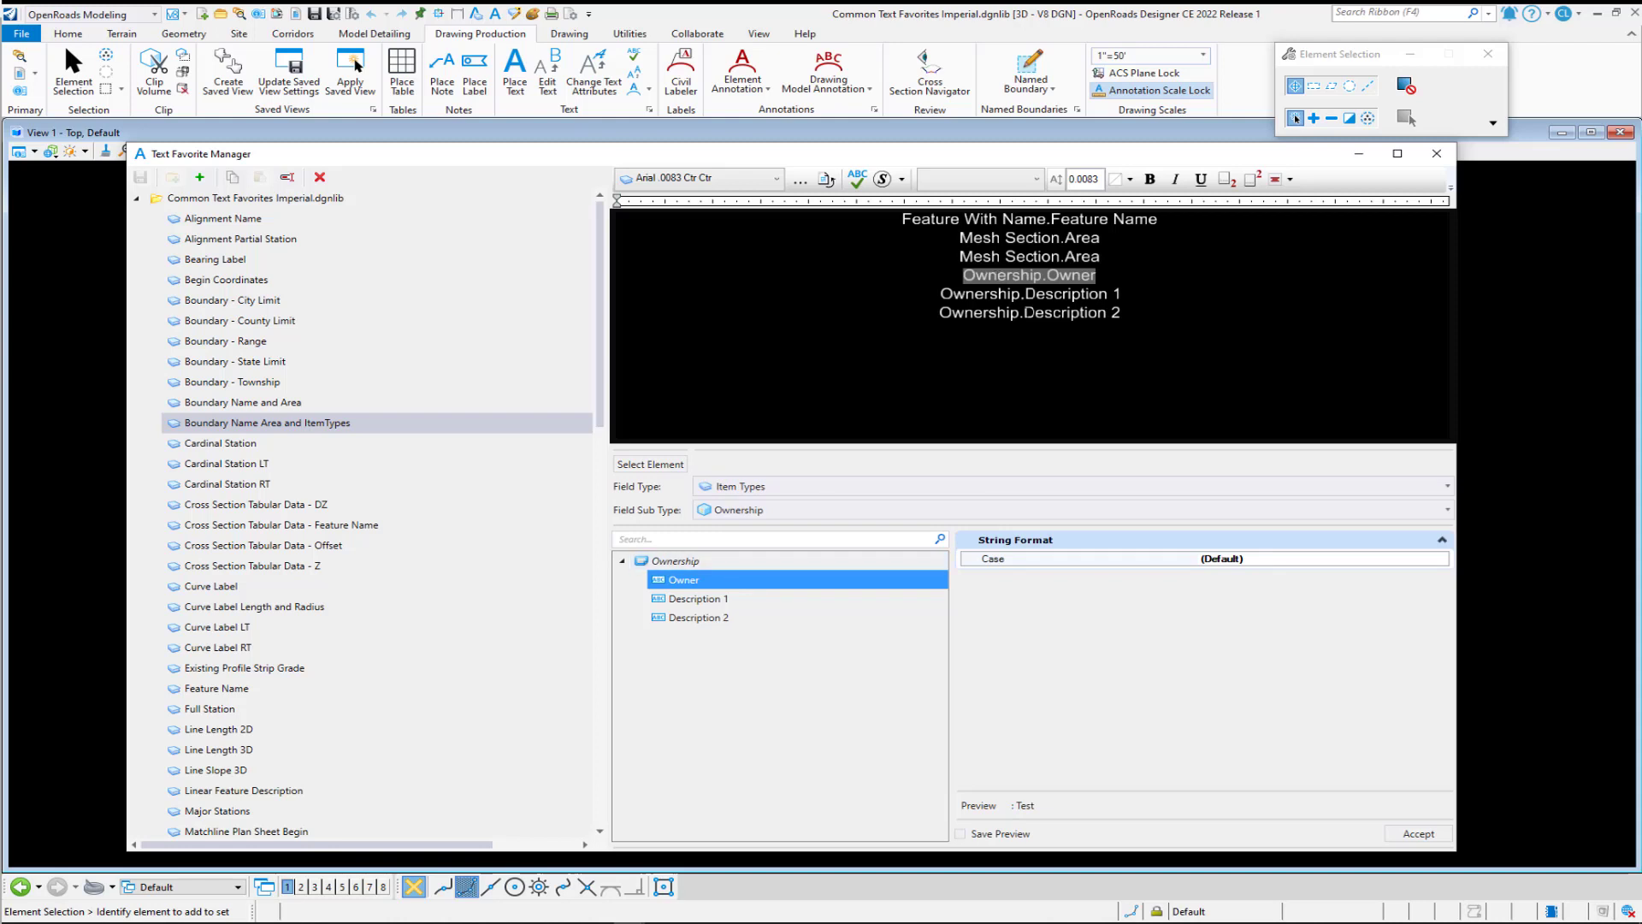
click(1029, 311)
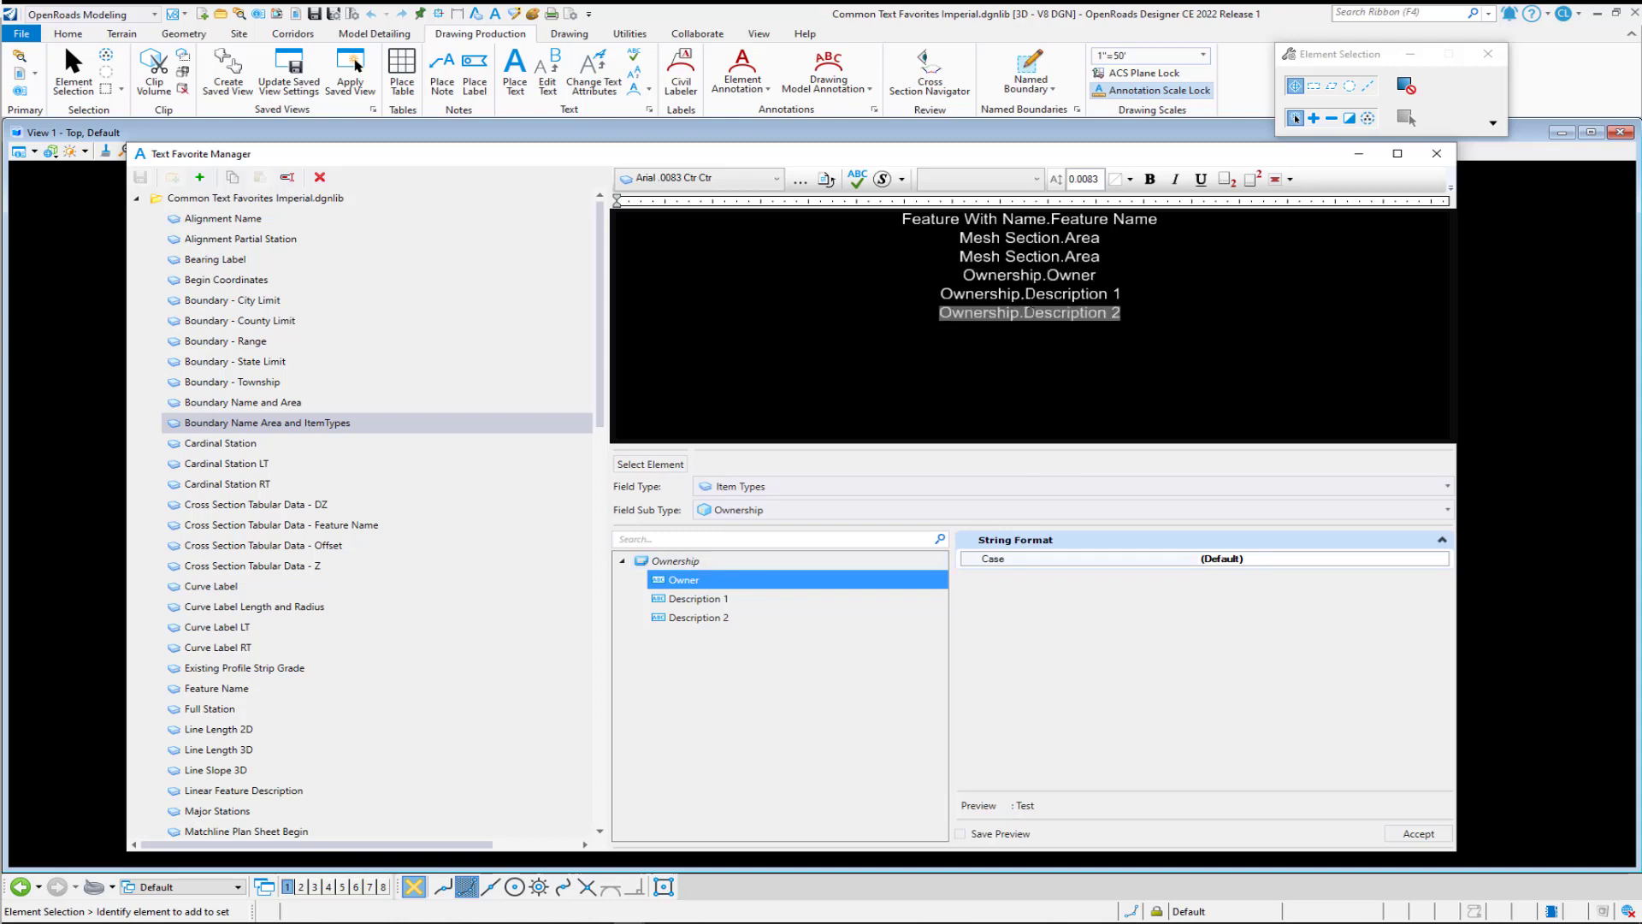
click(1022, 295)
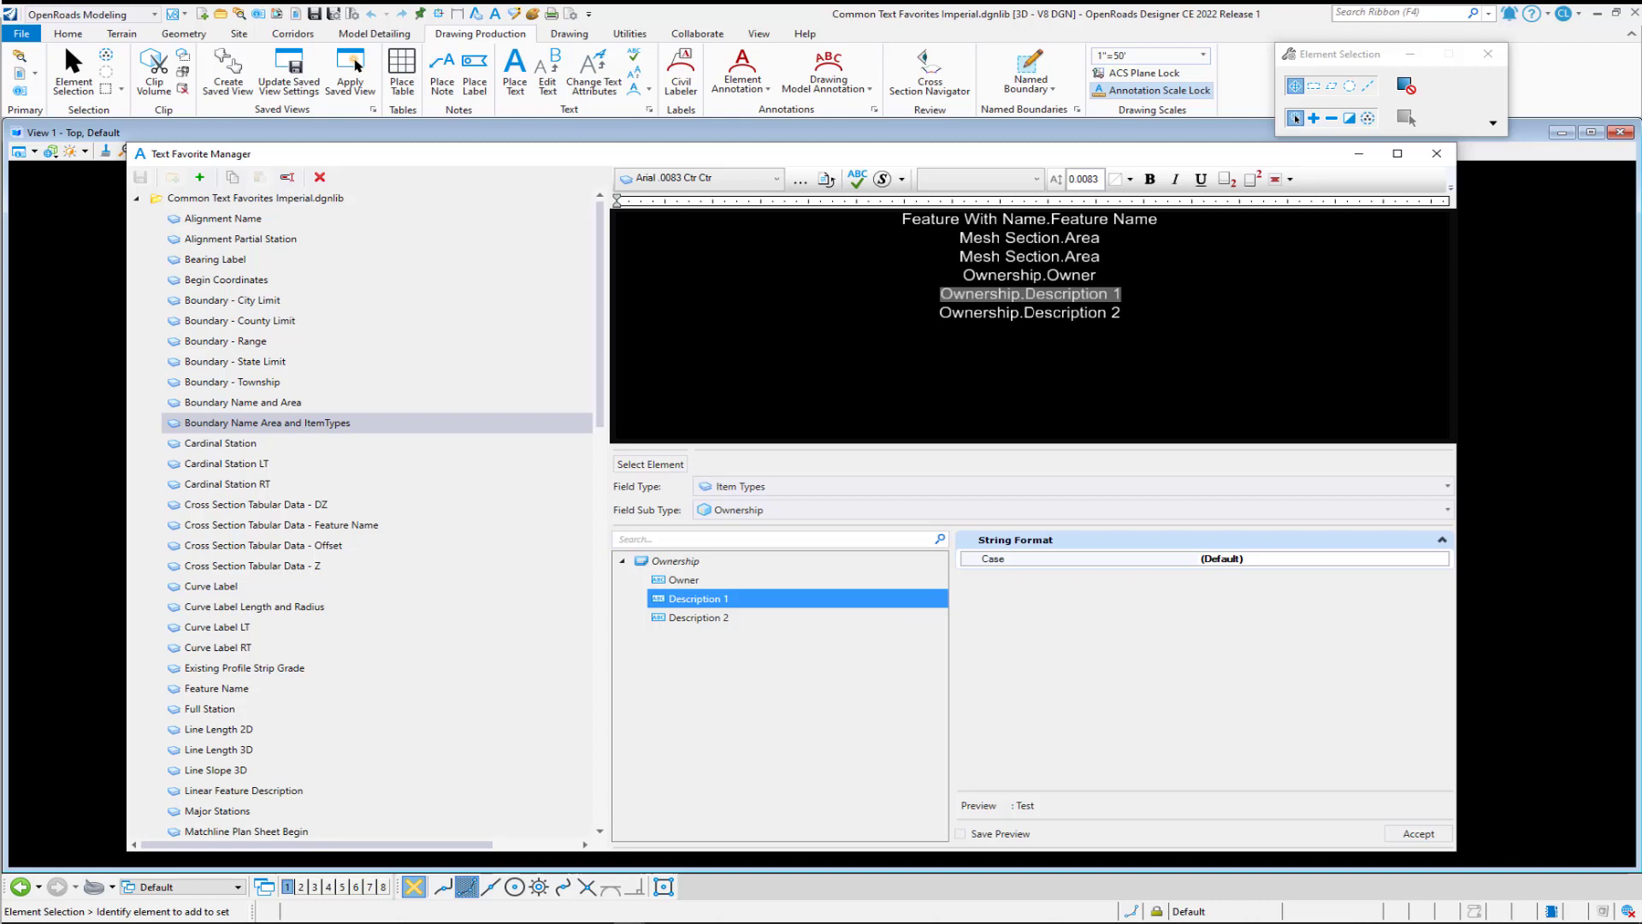
click(1023, 313)
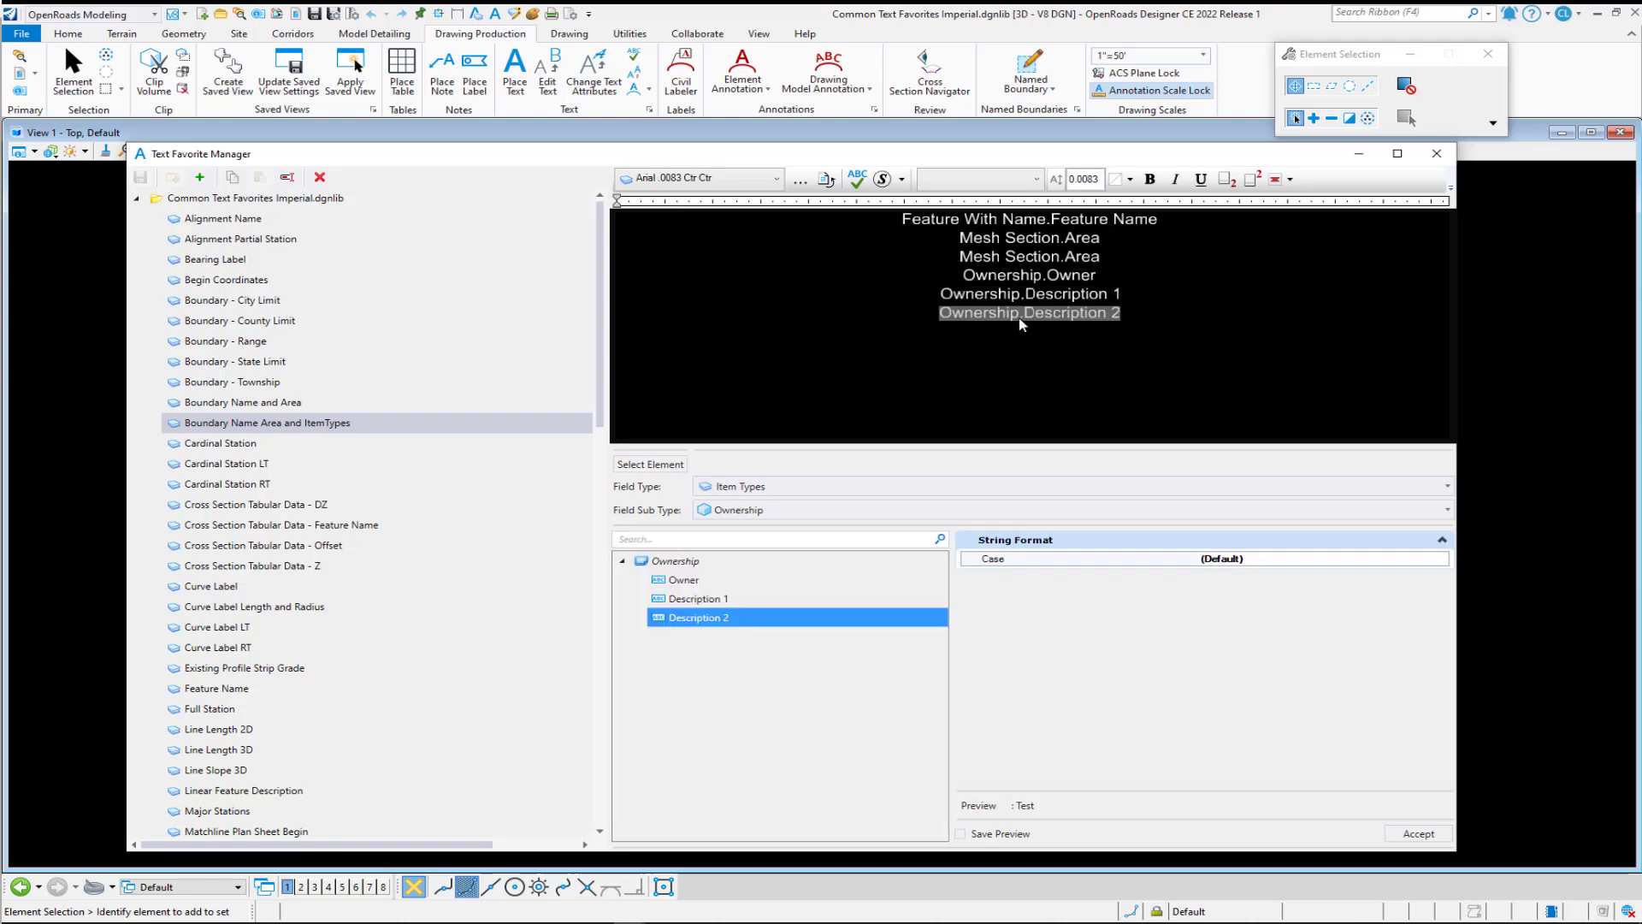
Set the field sub type to the Ownership item type and close the Text Favorite Manager.
click(785, 511)
click(703, 552)
click(772, 569)
click(1437, 153)
Review the Ownership item type's Owner, Description 1 and Description 2 properties, then close Item Types.
click(1415, 13)
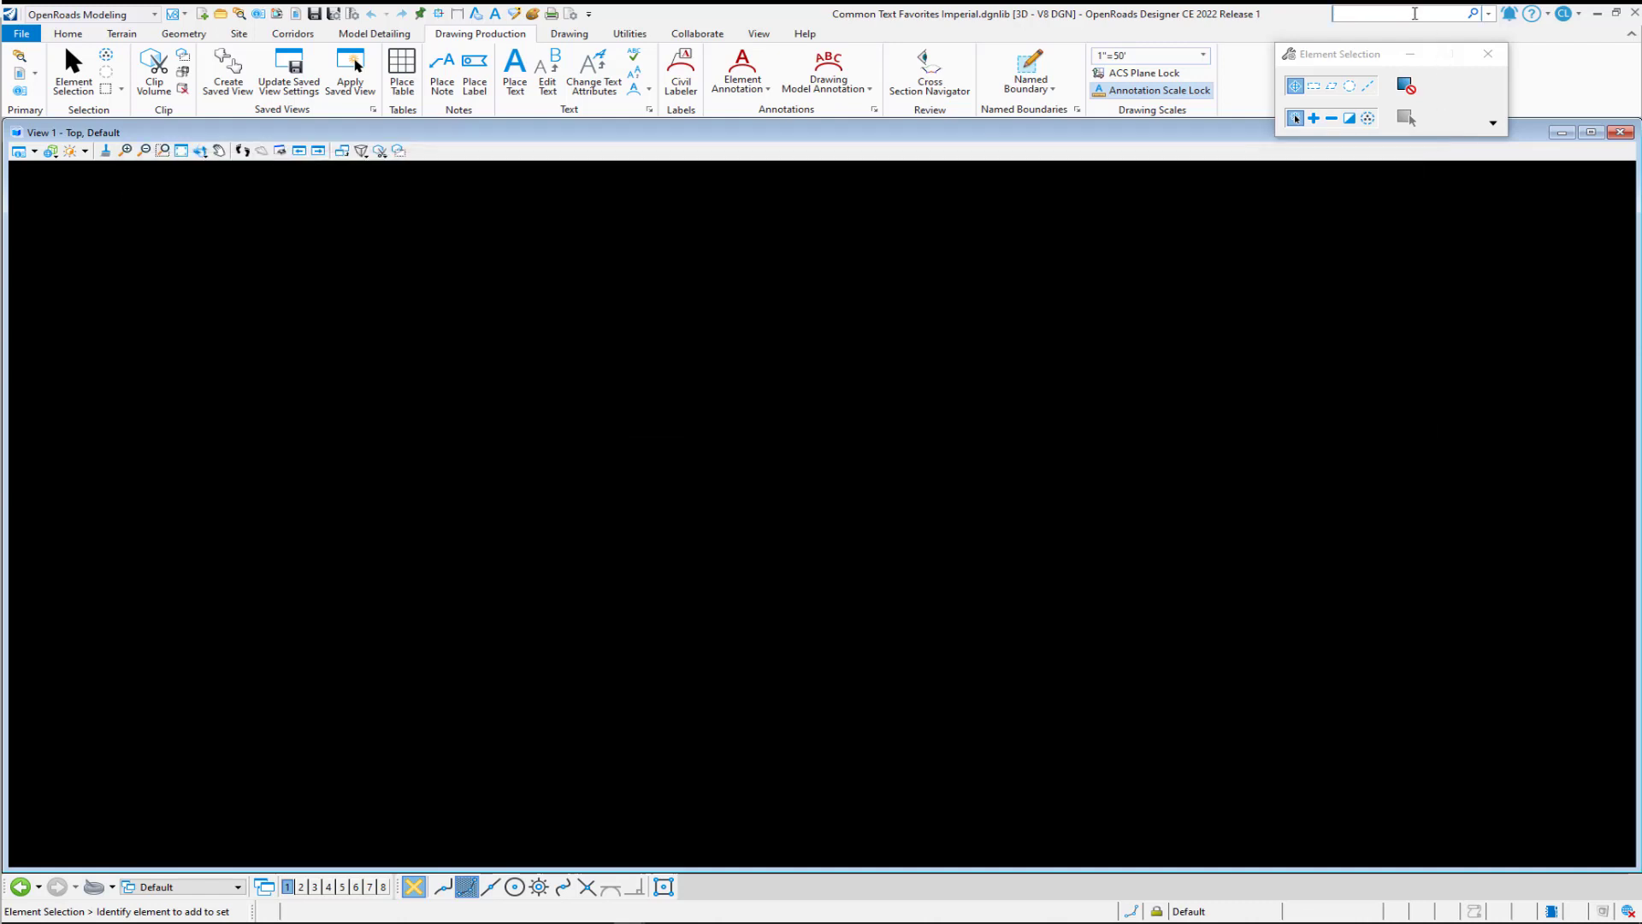
text(item type)
key(Return)
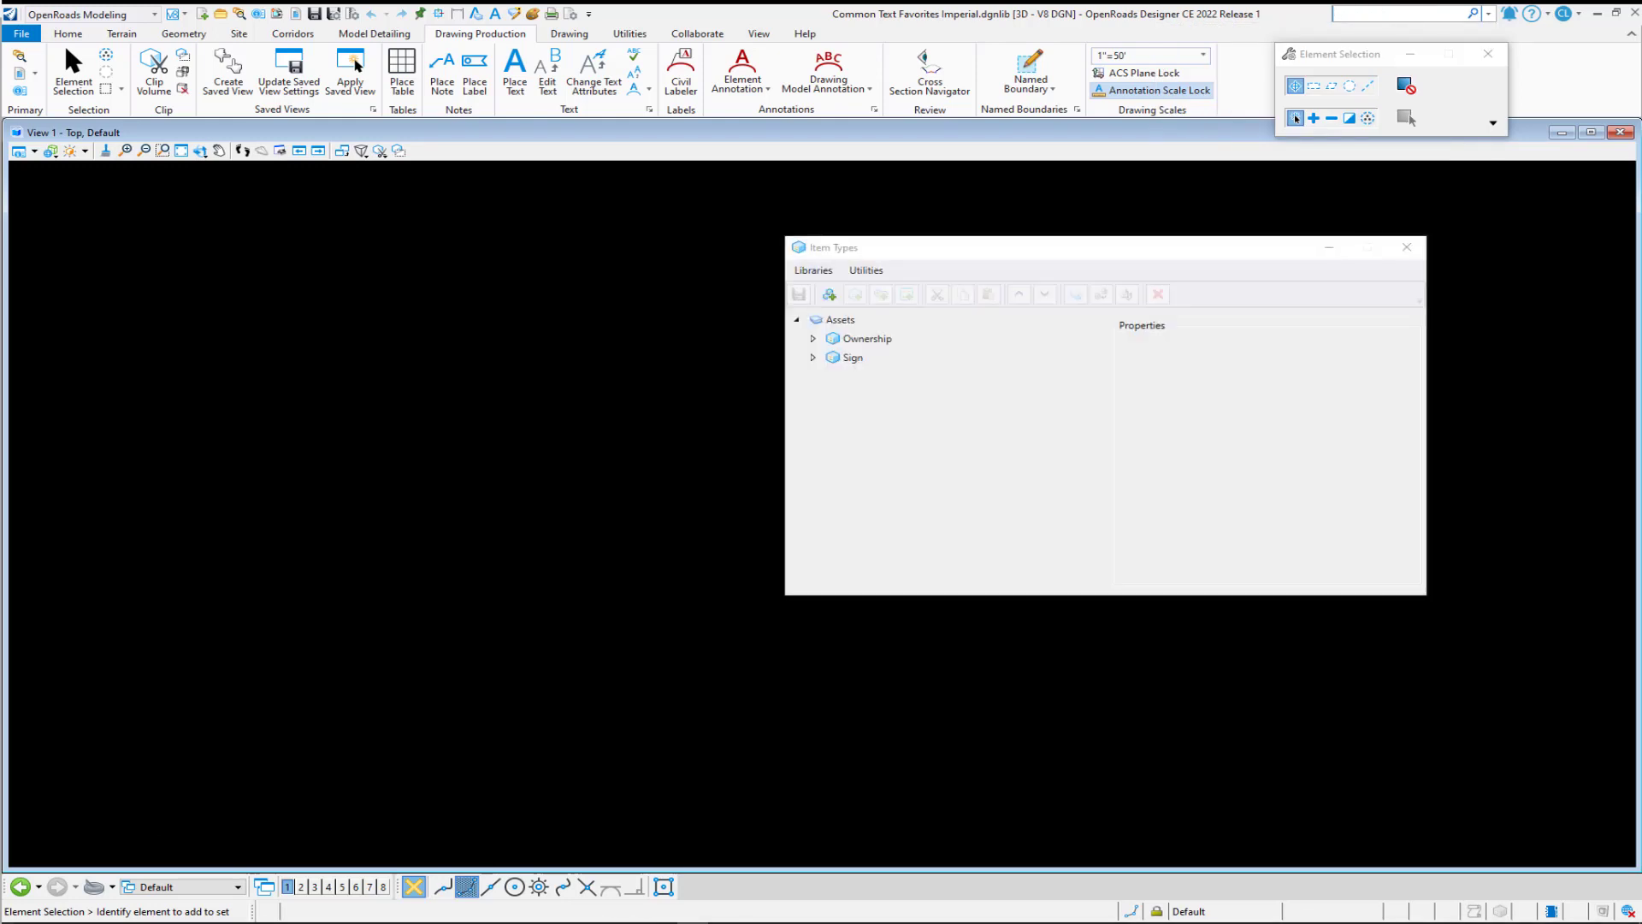
click(814, 340)
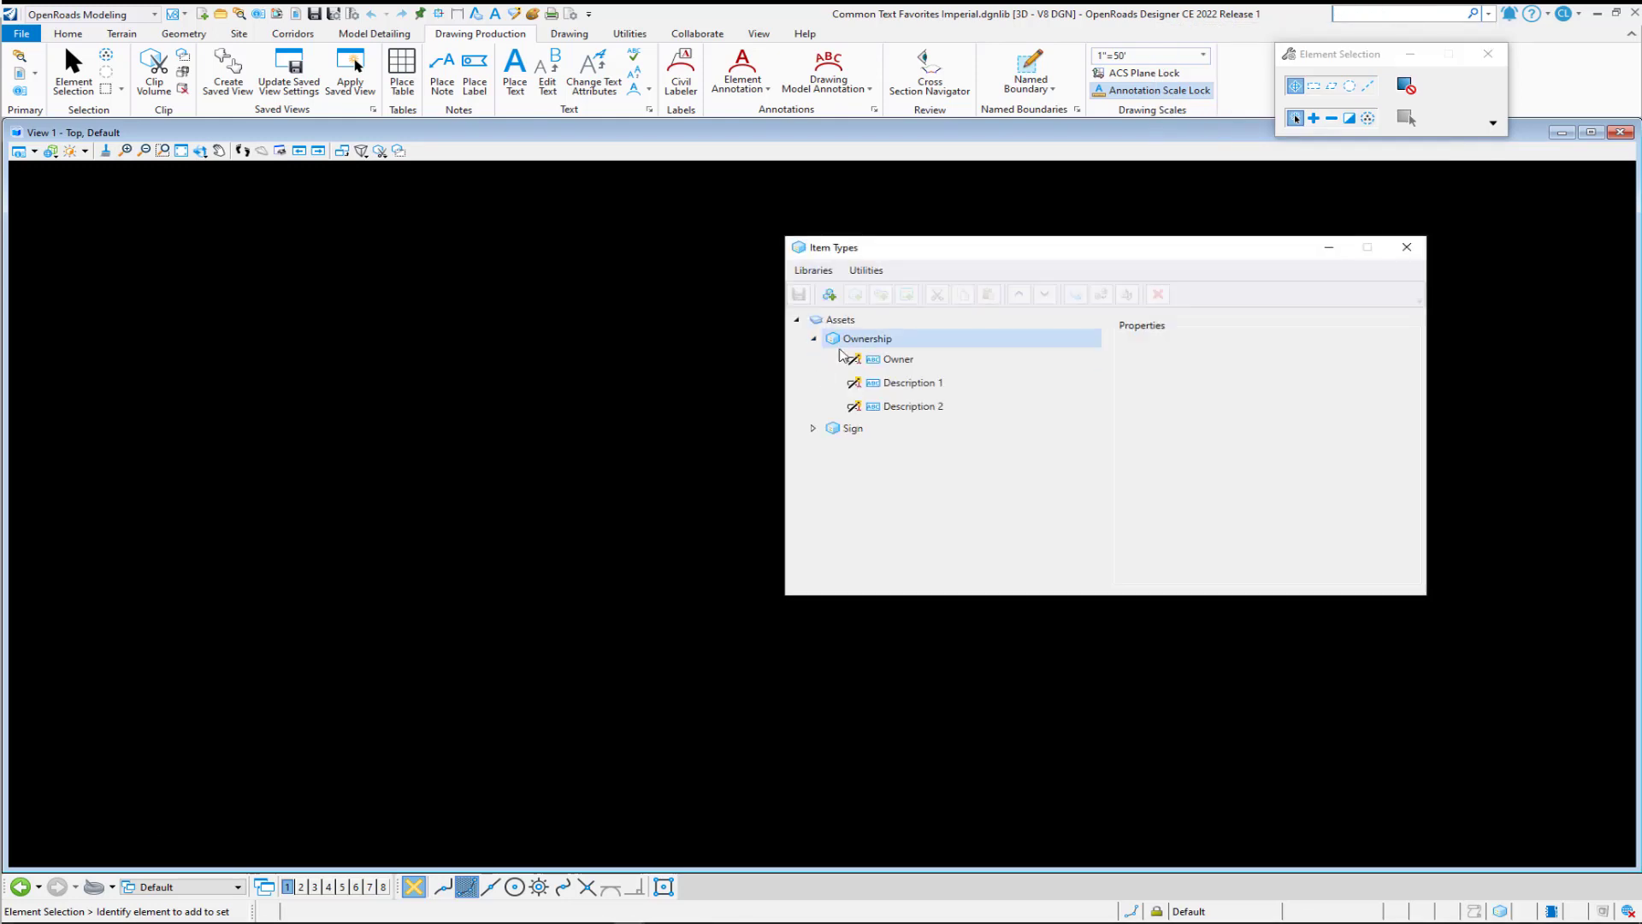
click(850, 359)
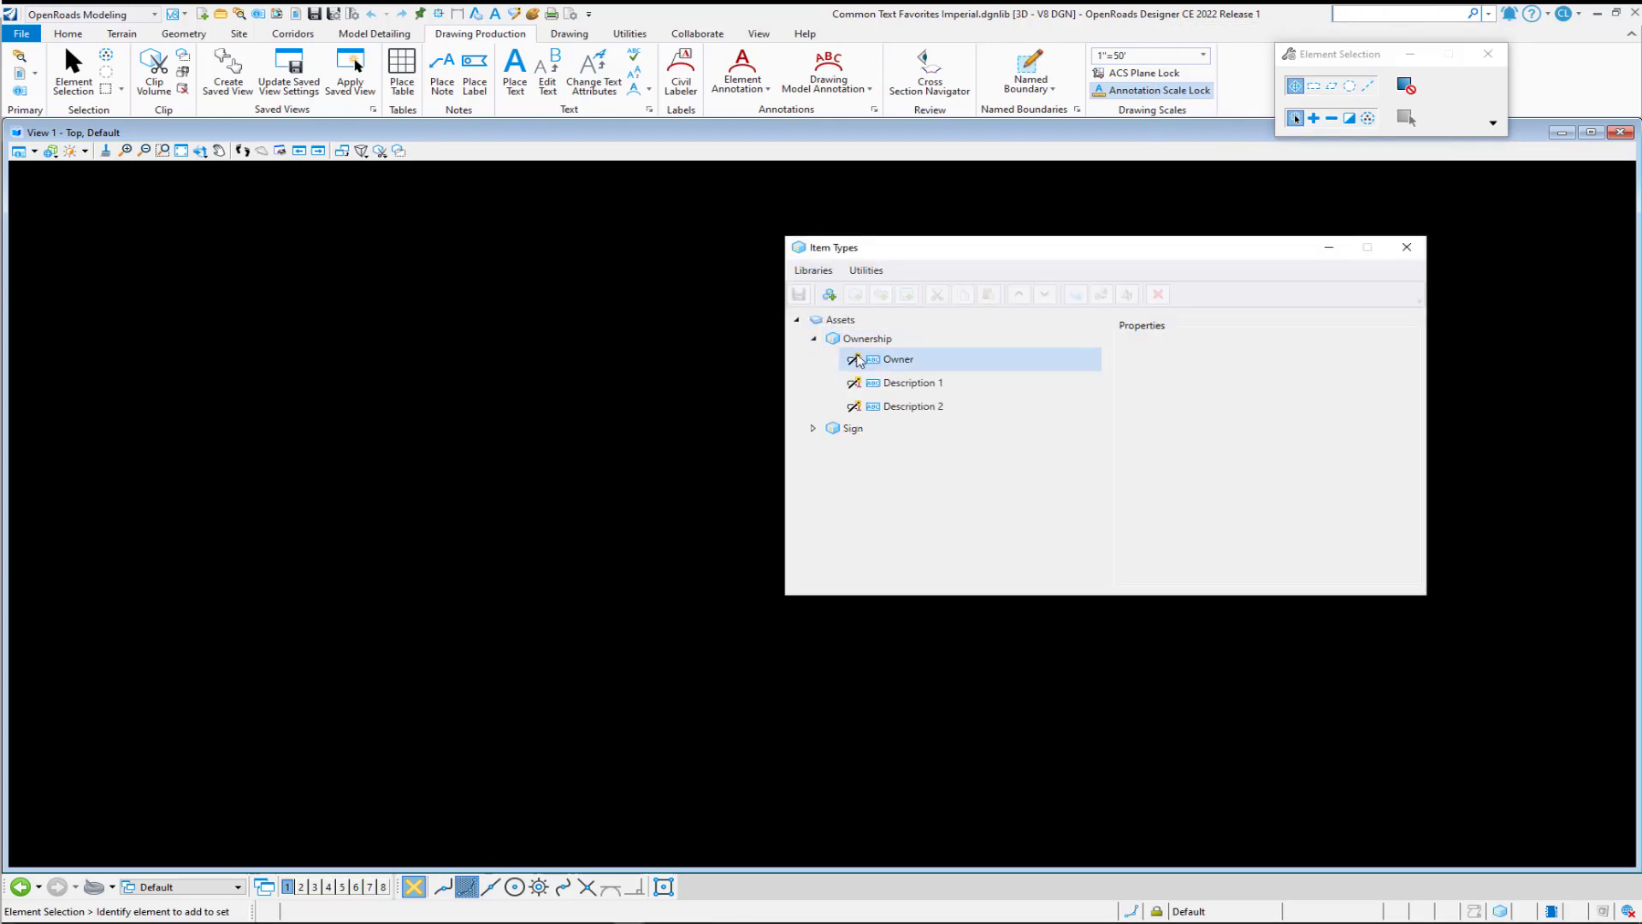
click(899, 384)
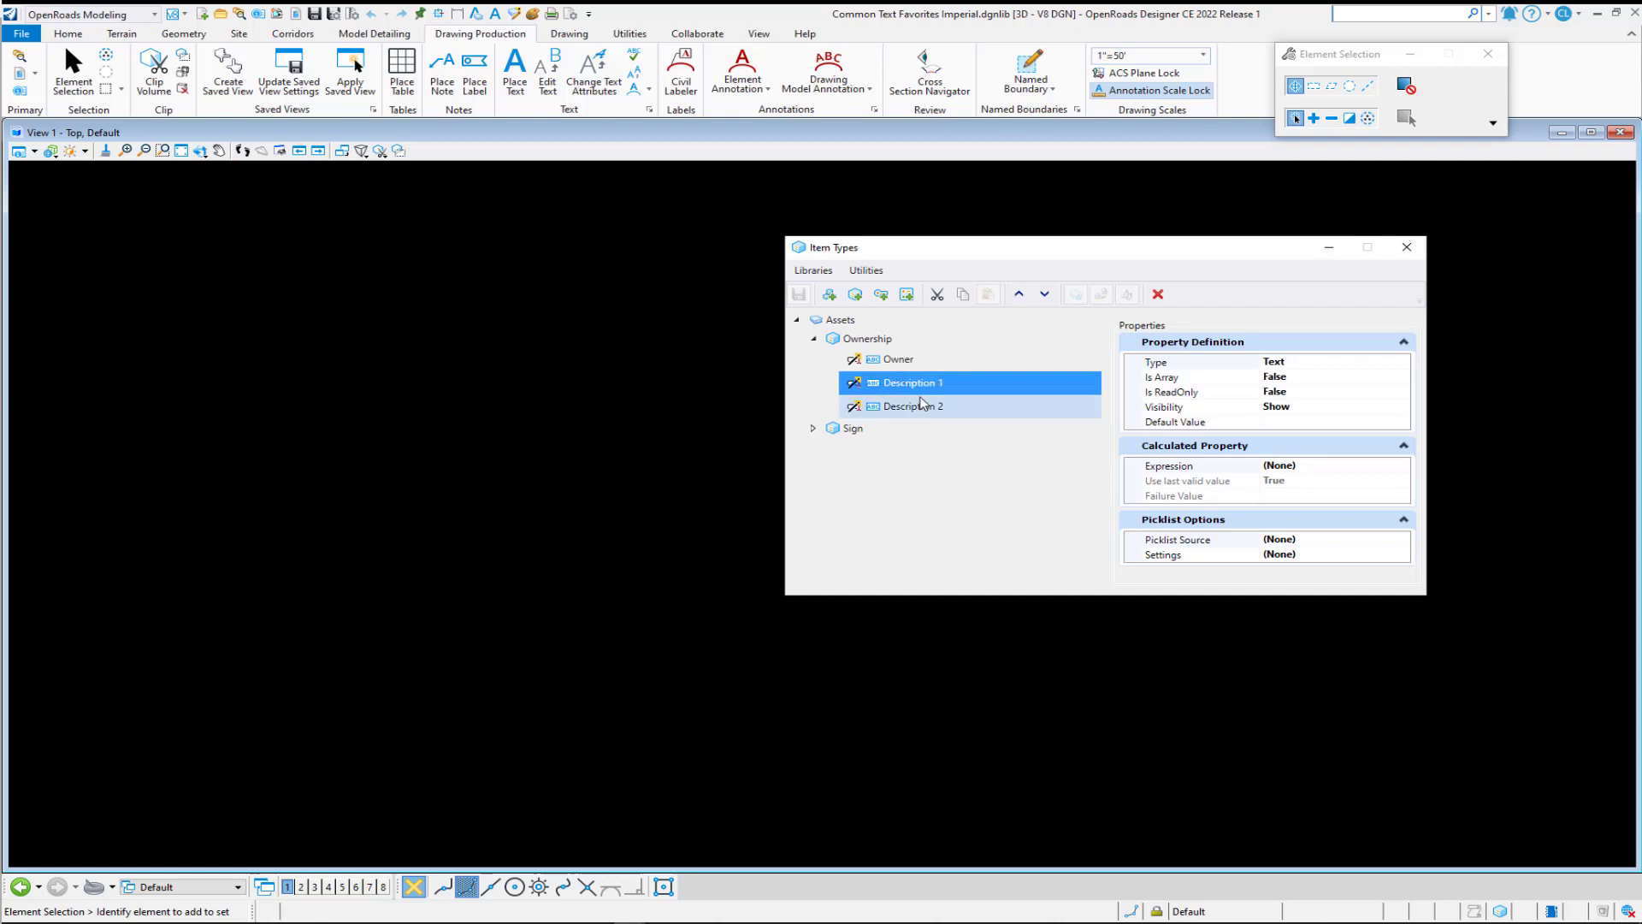
click(922, 410)
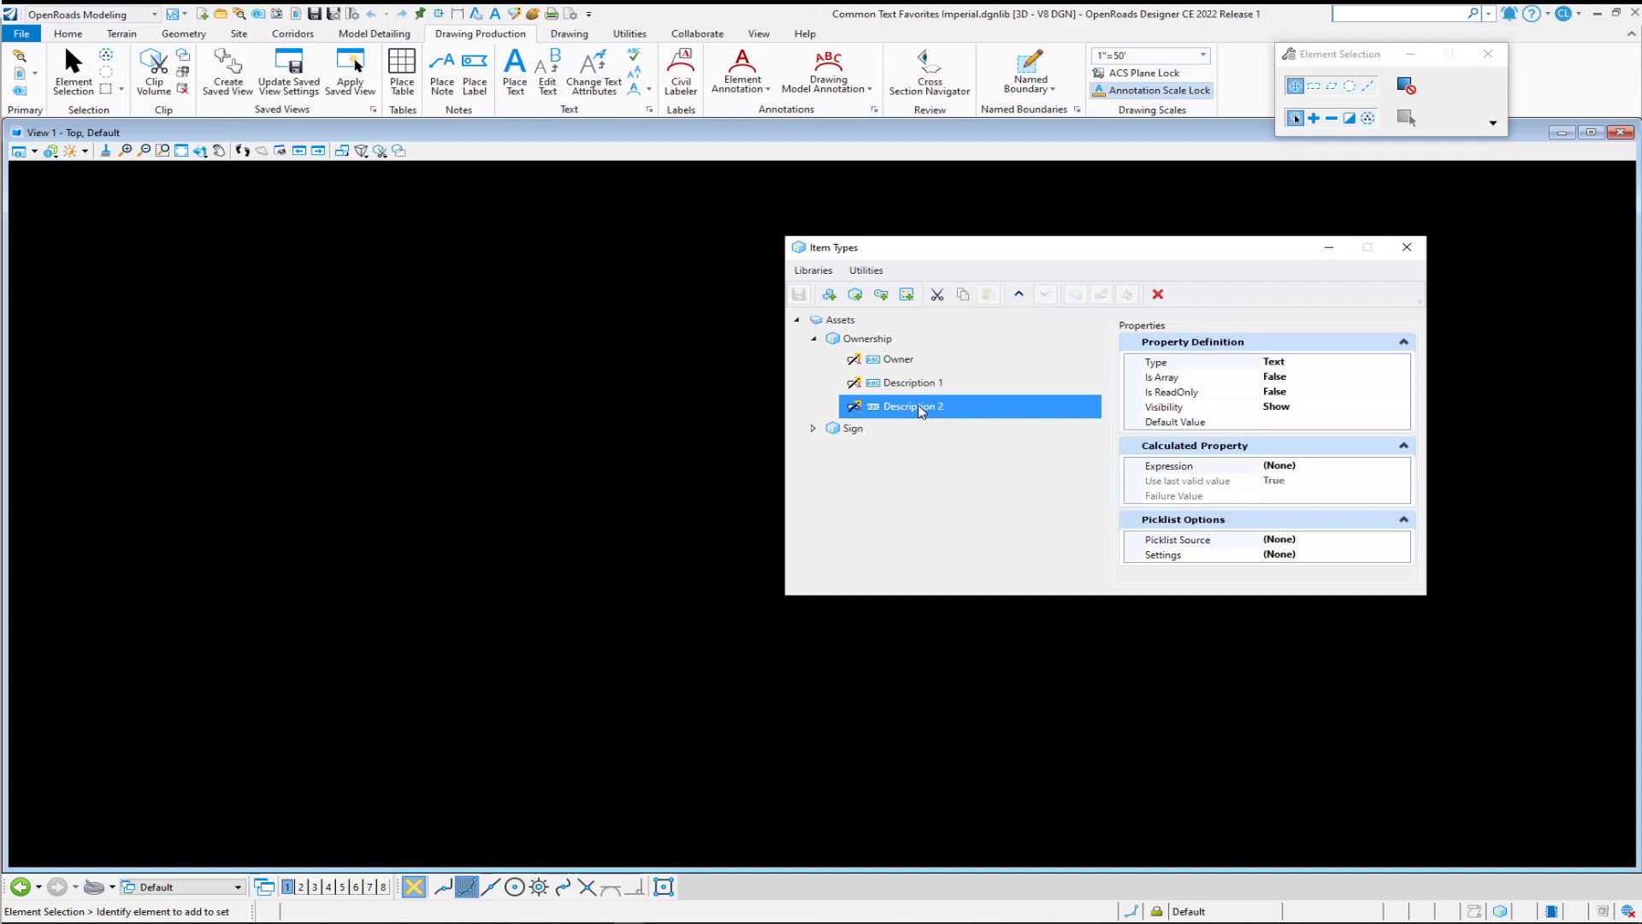
click(1406, 247)
click(86, 89)
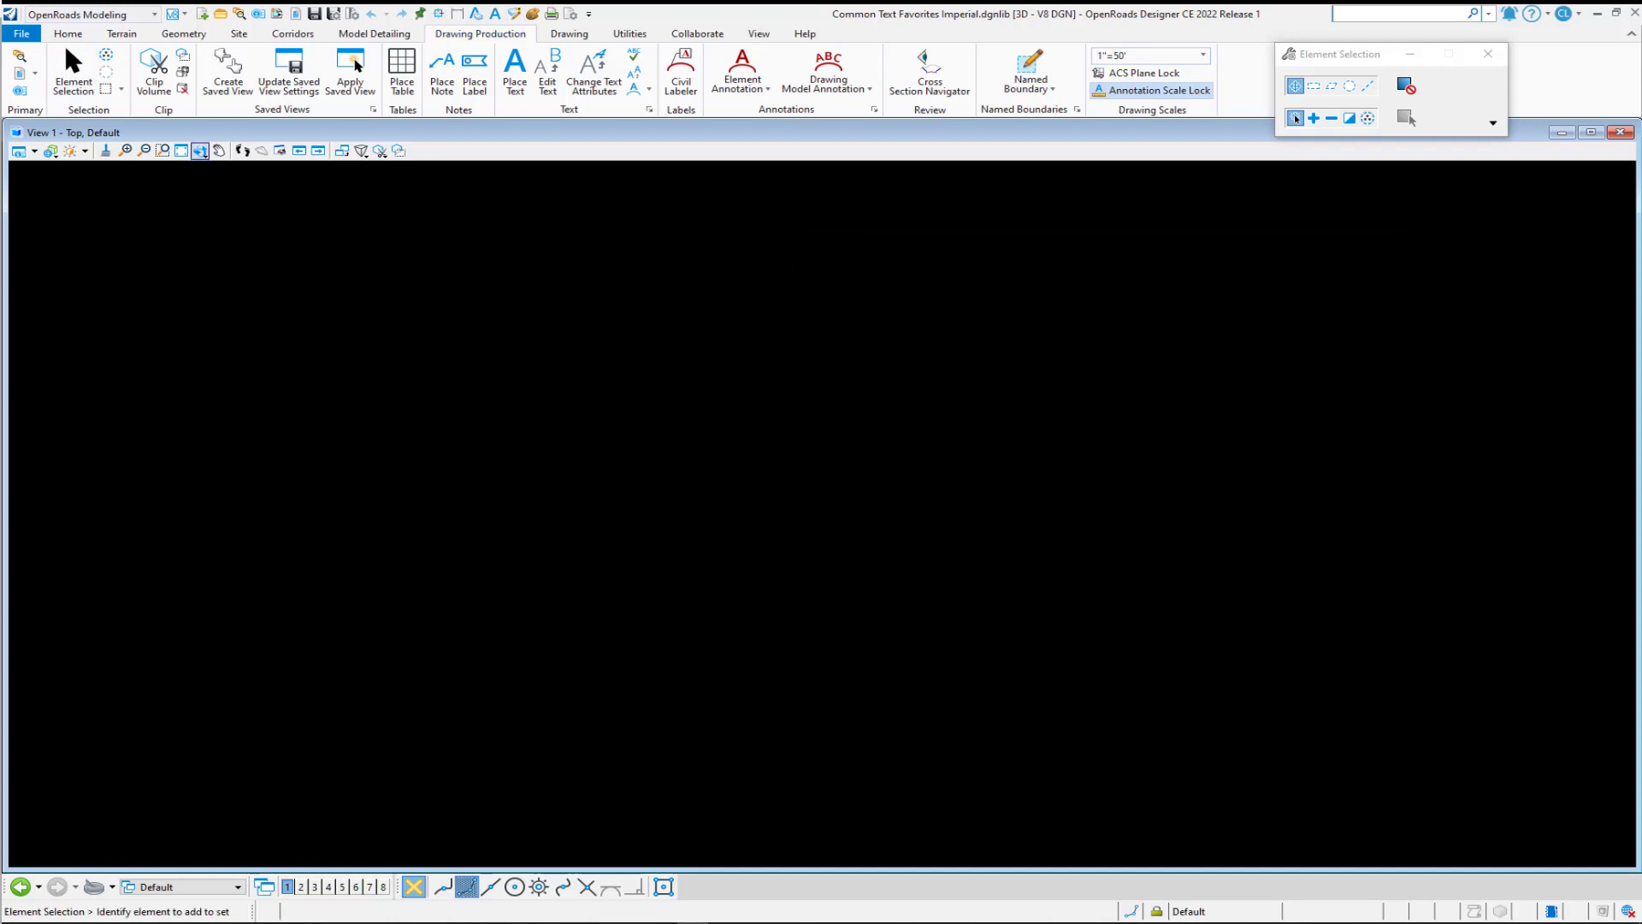
key(alt+Tab)
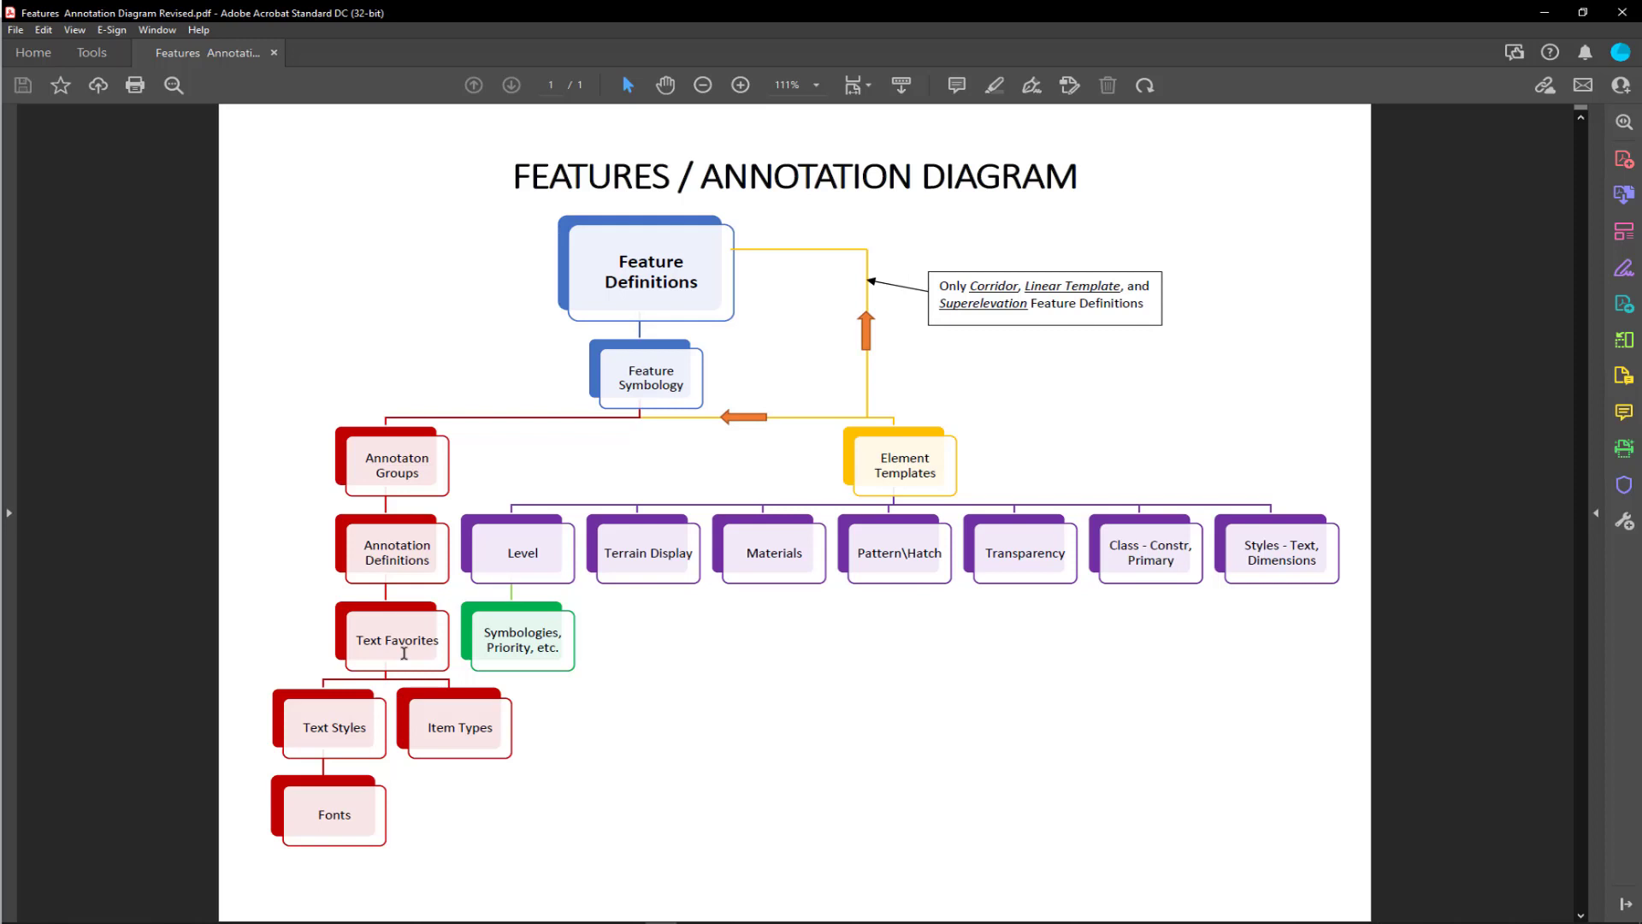
Go over the Features / Annotation Diagram PDF, then return to OpenRoads Designer.
key(alt+Tab)
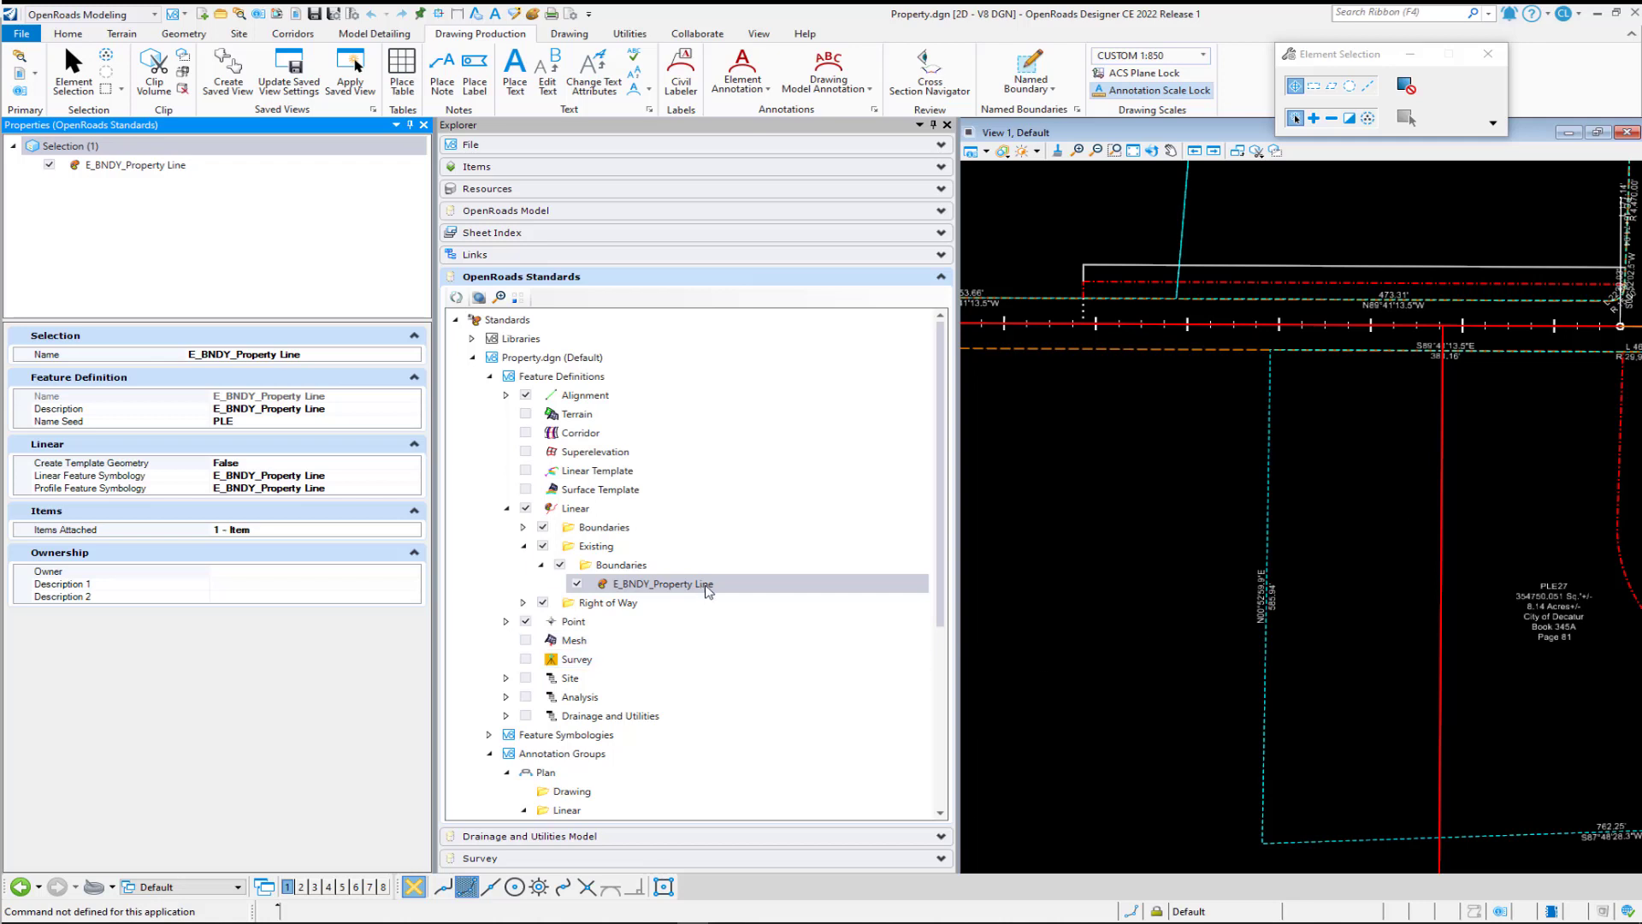
Check the Ownership item type attached to E_BNDY_Property Line, then scroll down the standards tree.
click(284, 532)
click(413, 530)
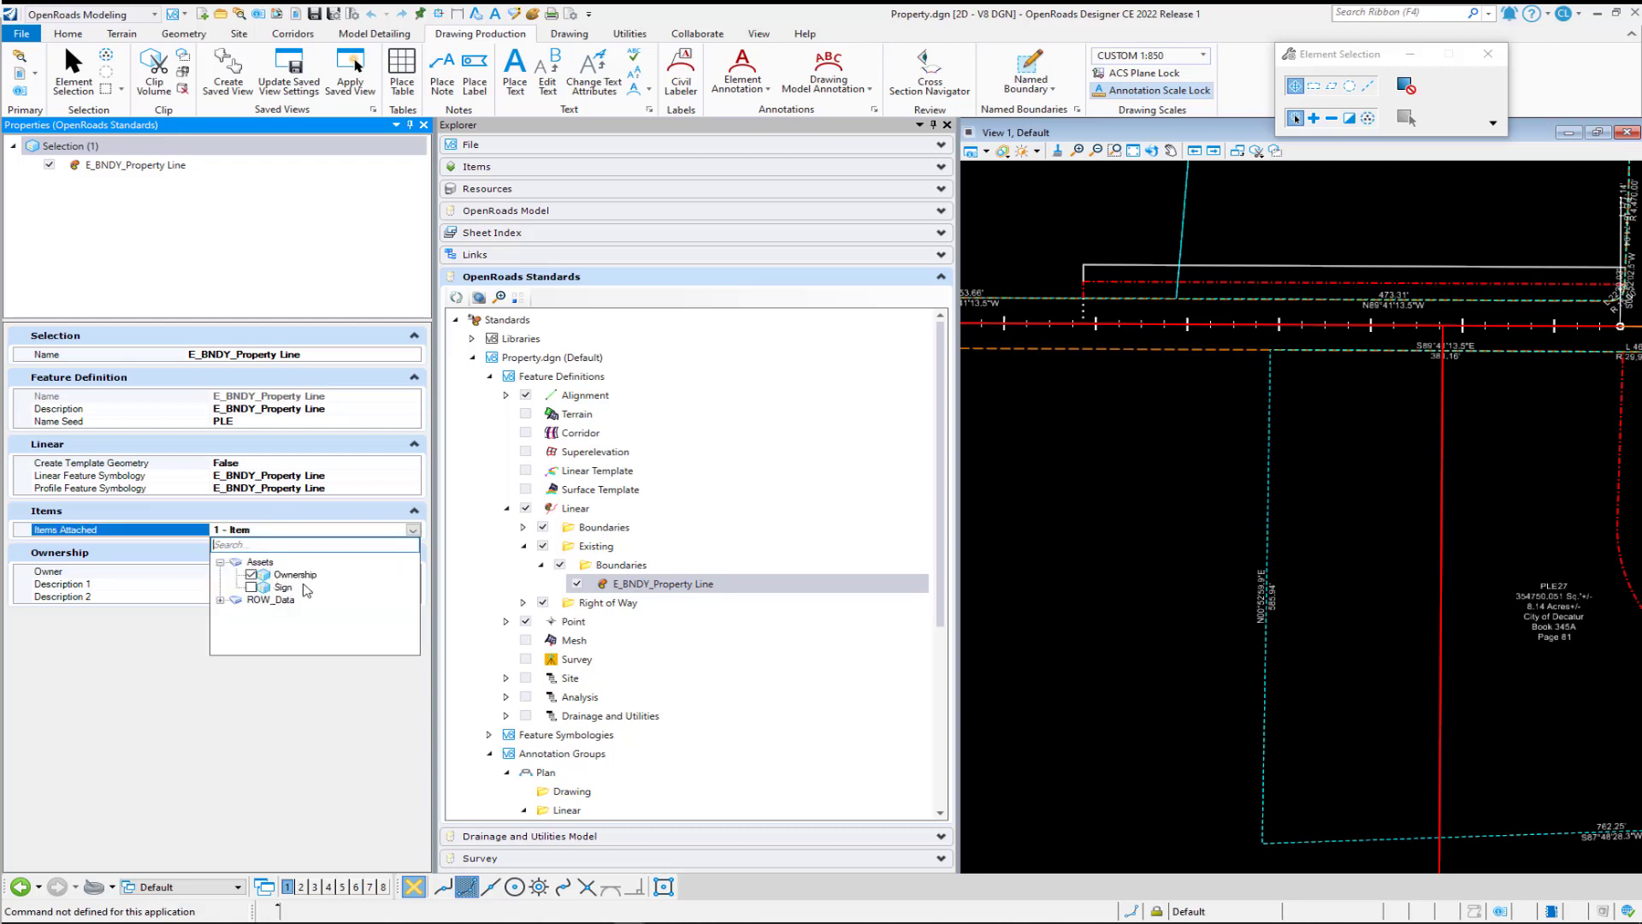
click(293, 717)
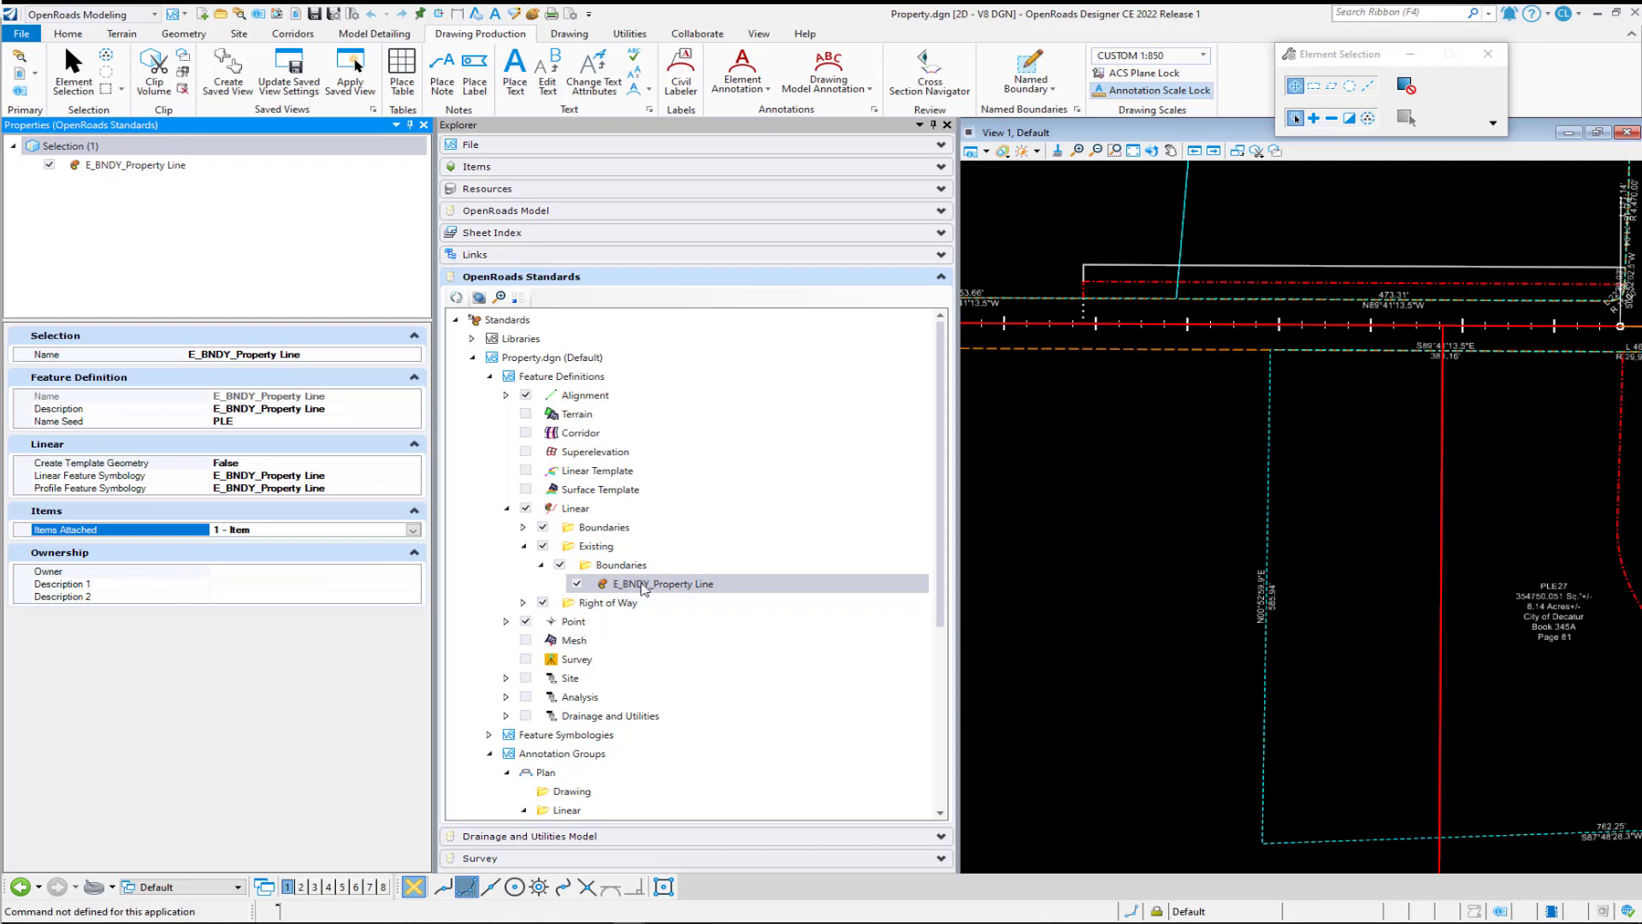
scroll(611, 607, down, 3)
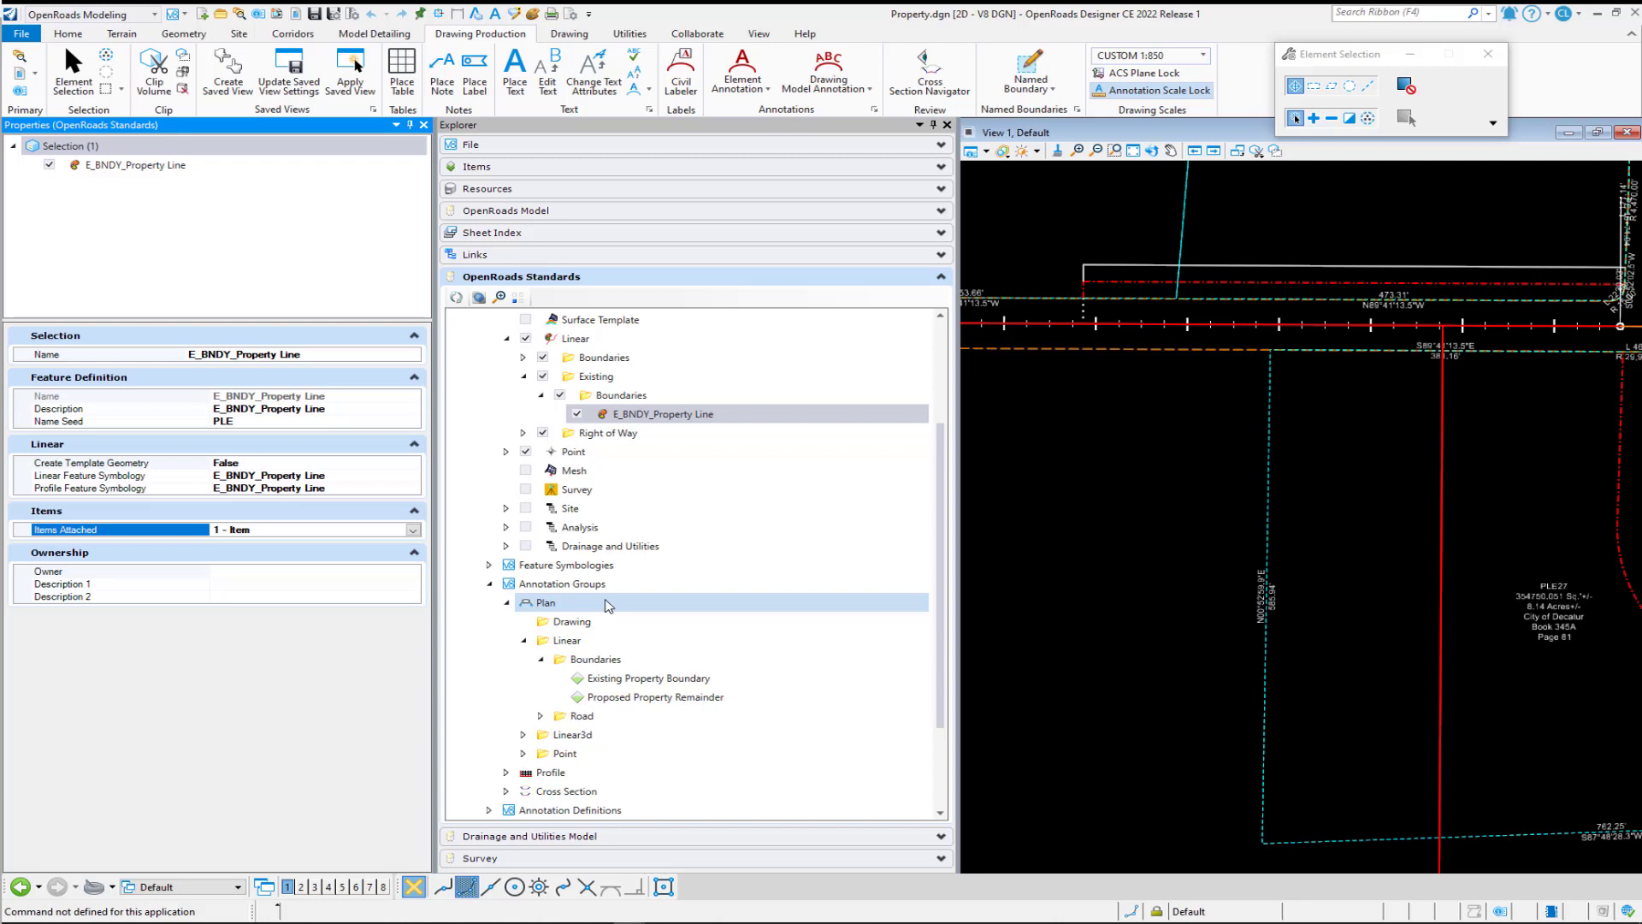
scroll(609, 605, down, 1)
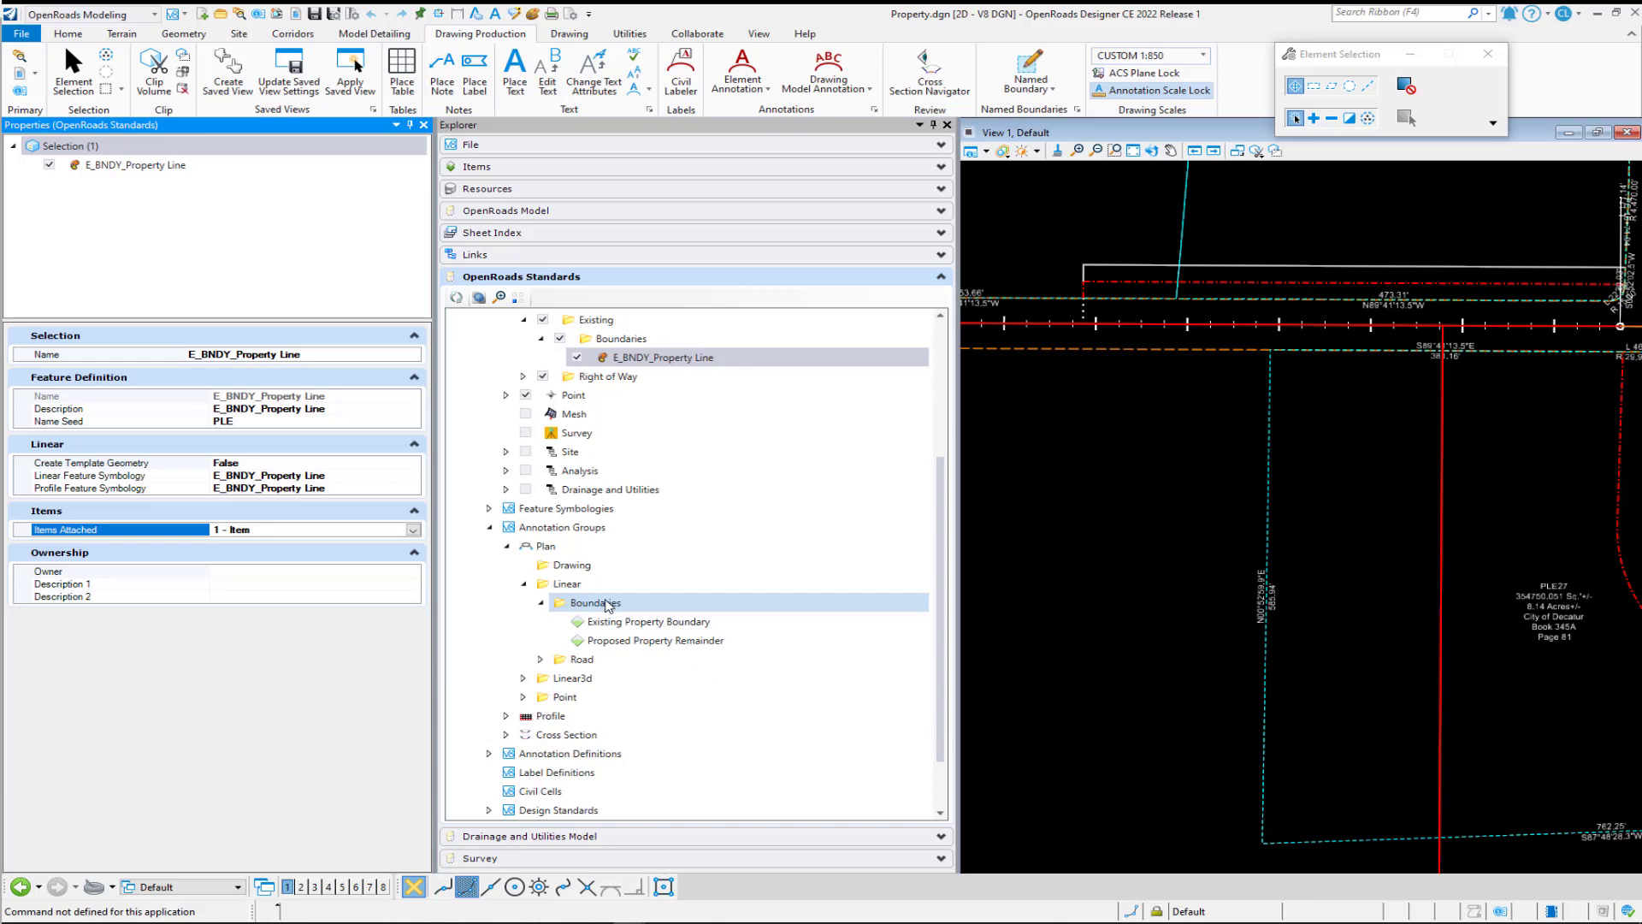
Confirm the E_BNDY_Property Line symbology's plan annotation group is Existing Property Boundary and select that group.
click(489, 508)
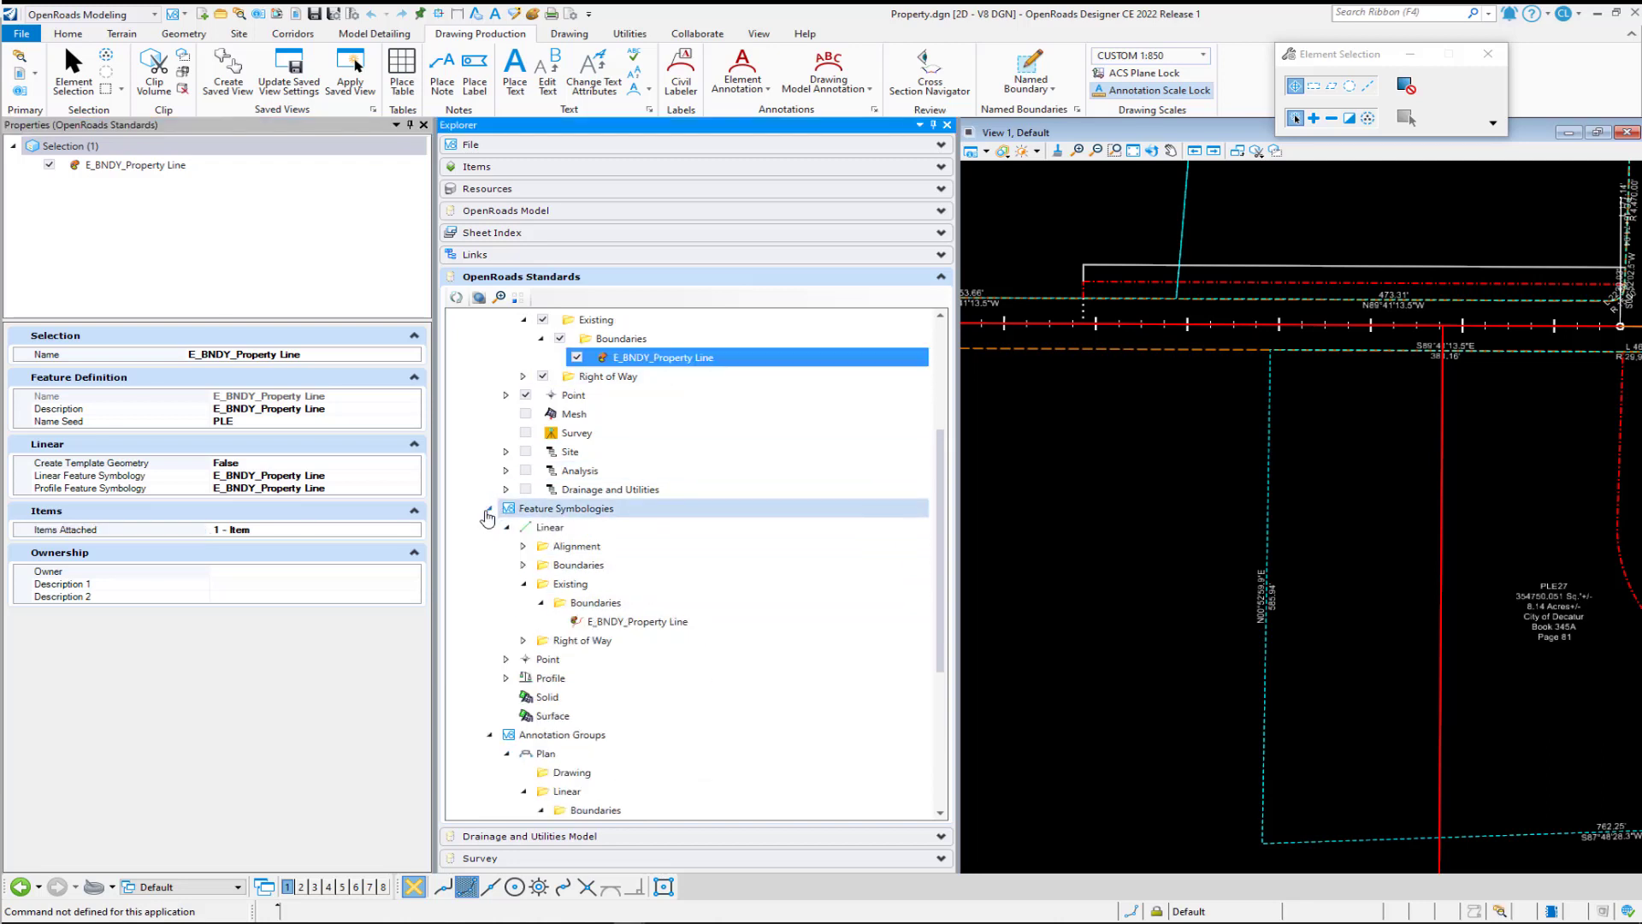
click(609, 621)
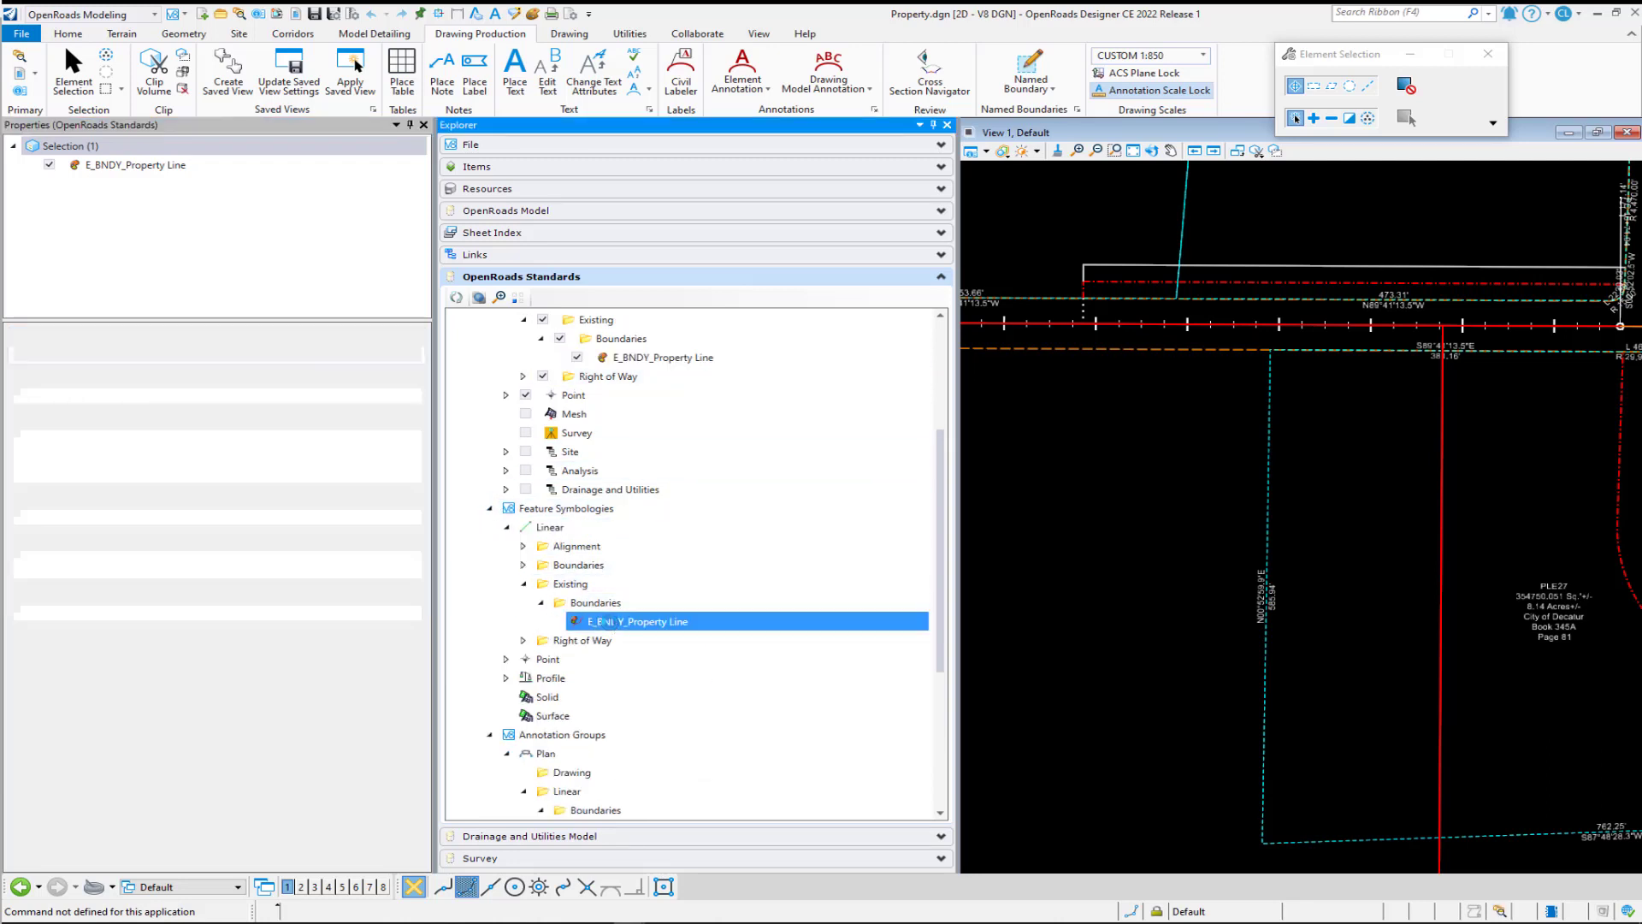
click(361, 437)
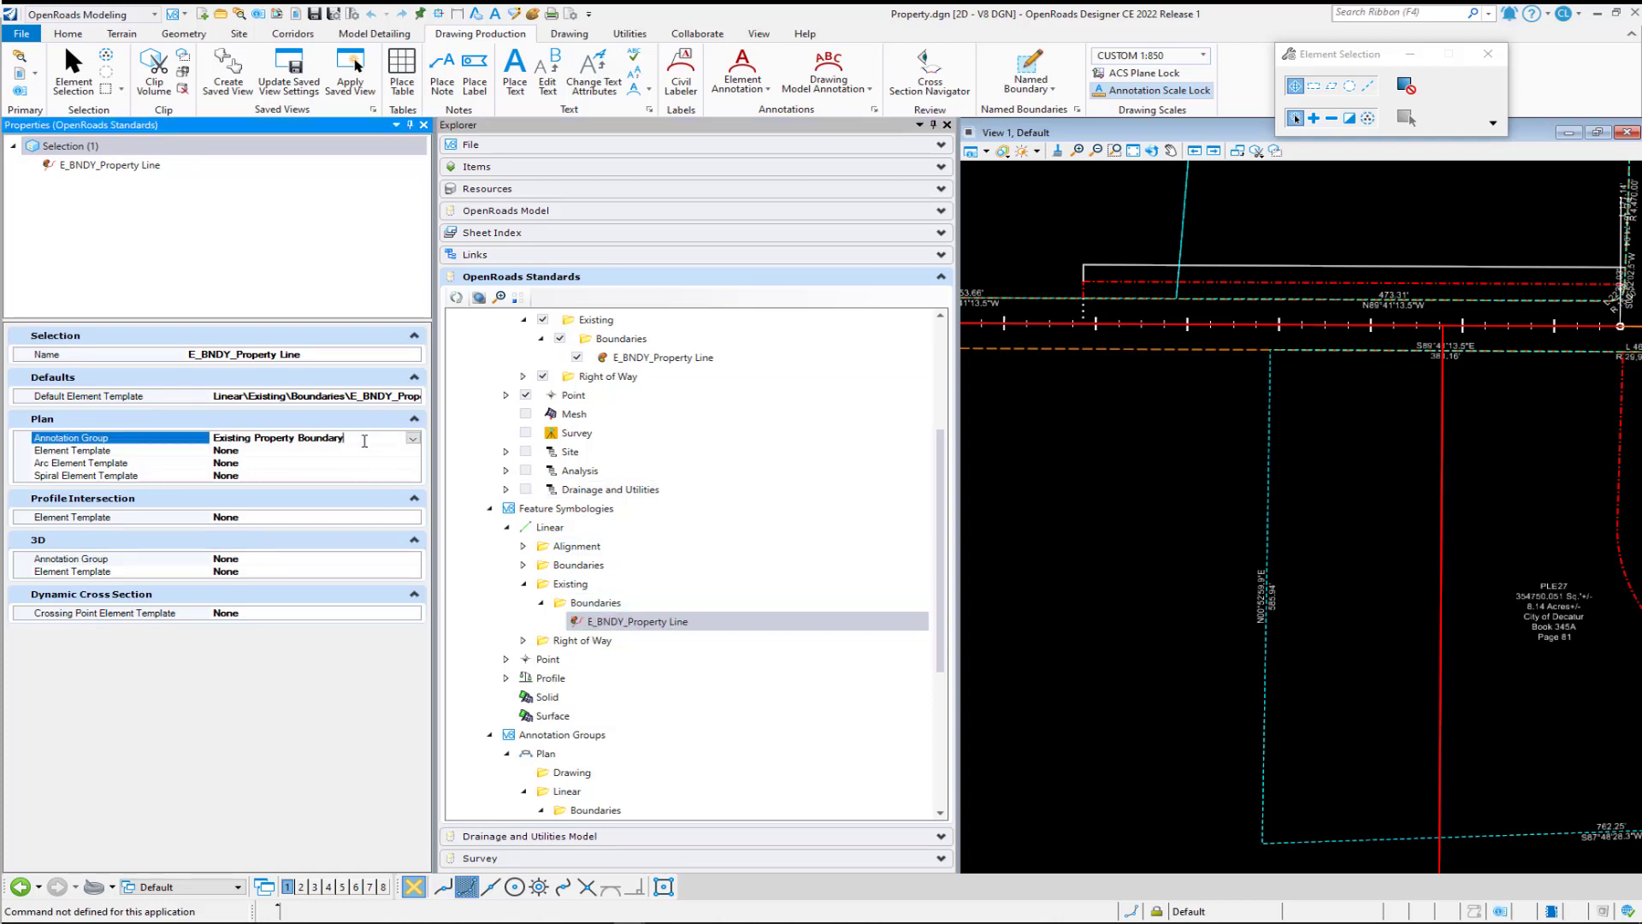
scroll(590, 637, down, 4)
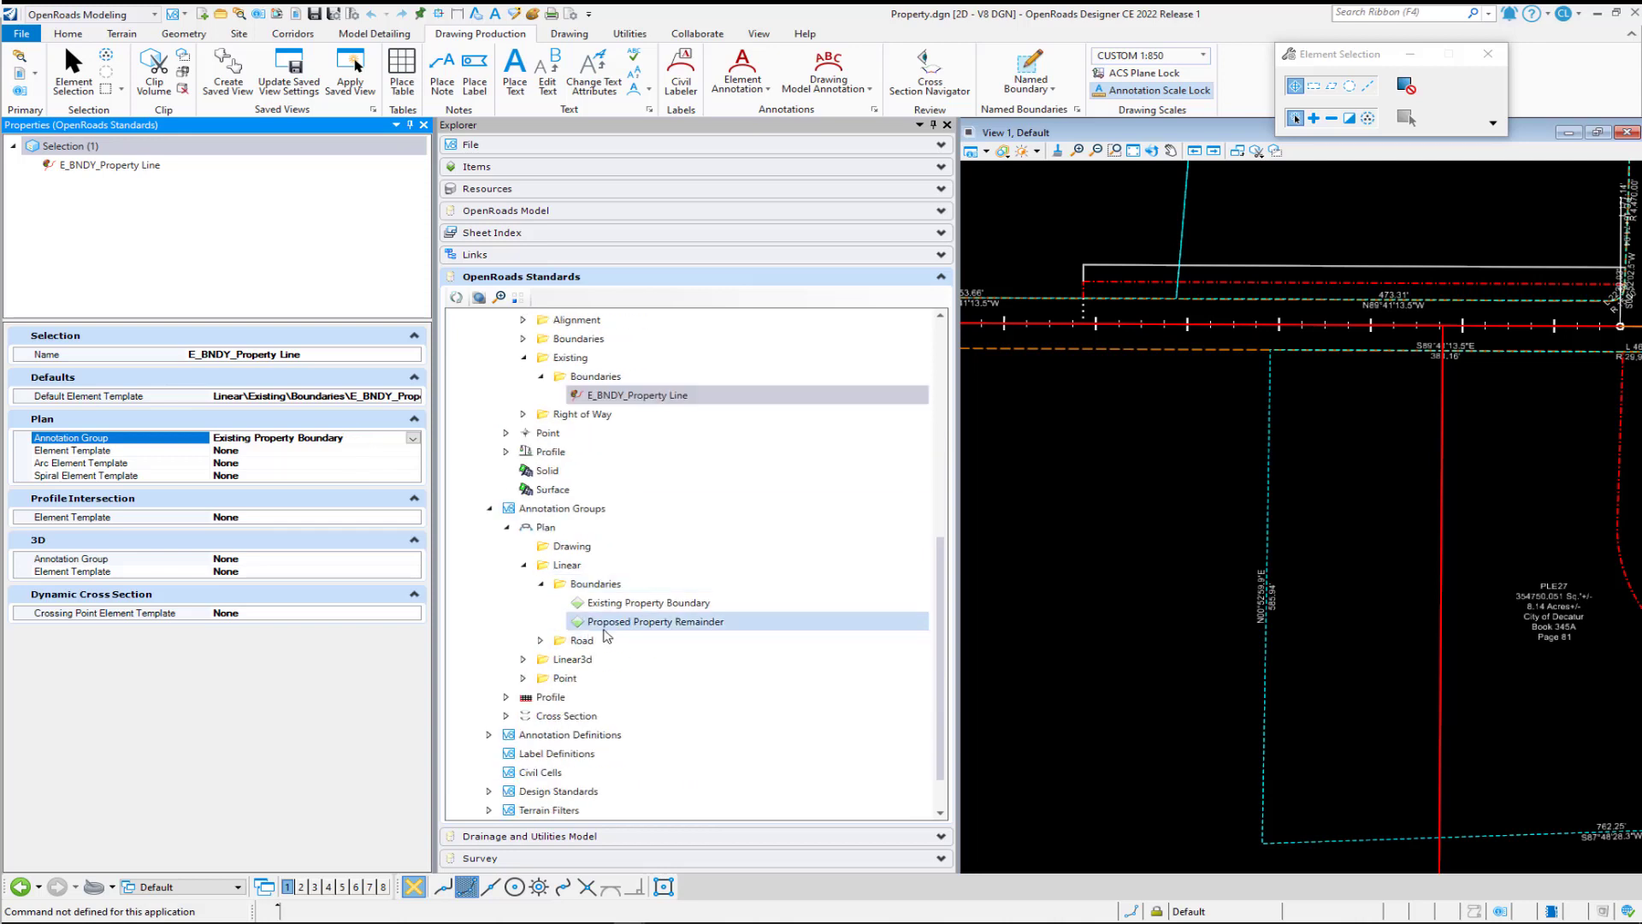
click(625, 607)
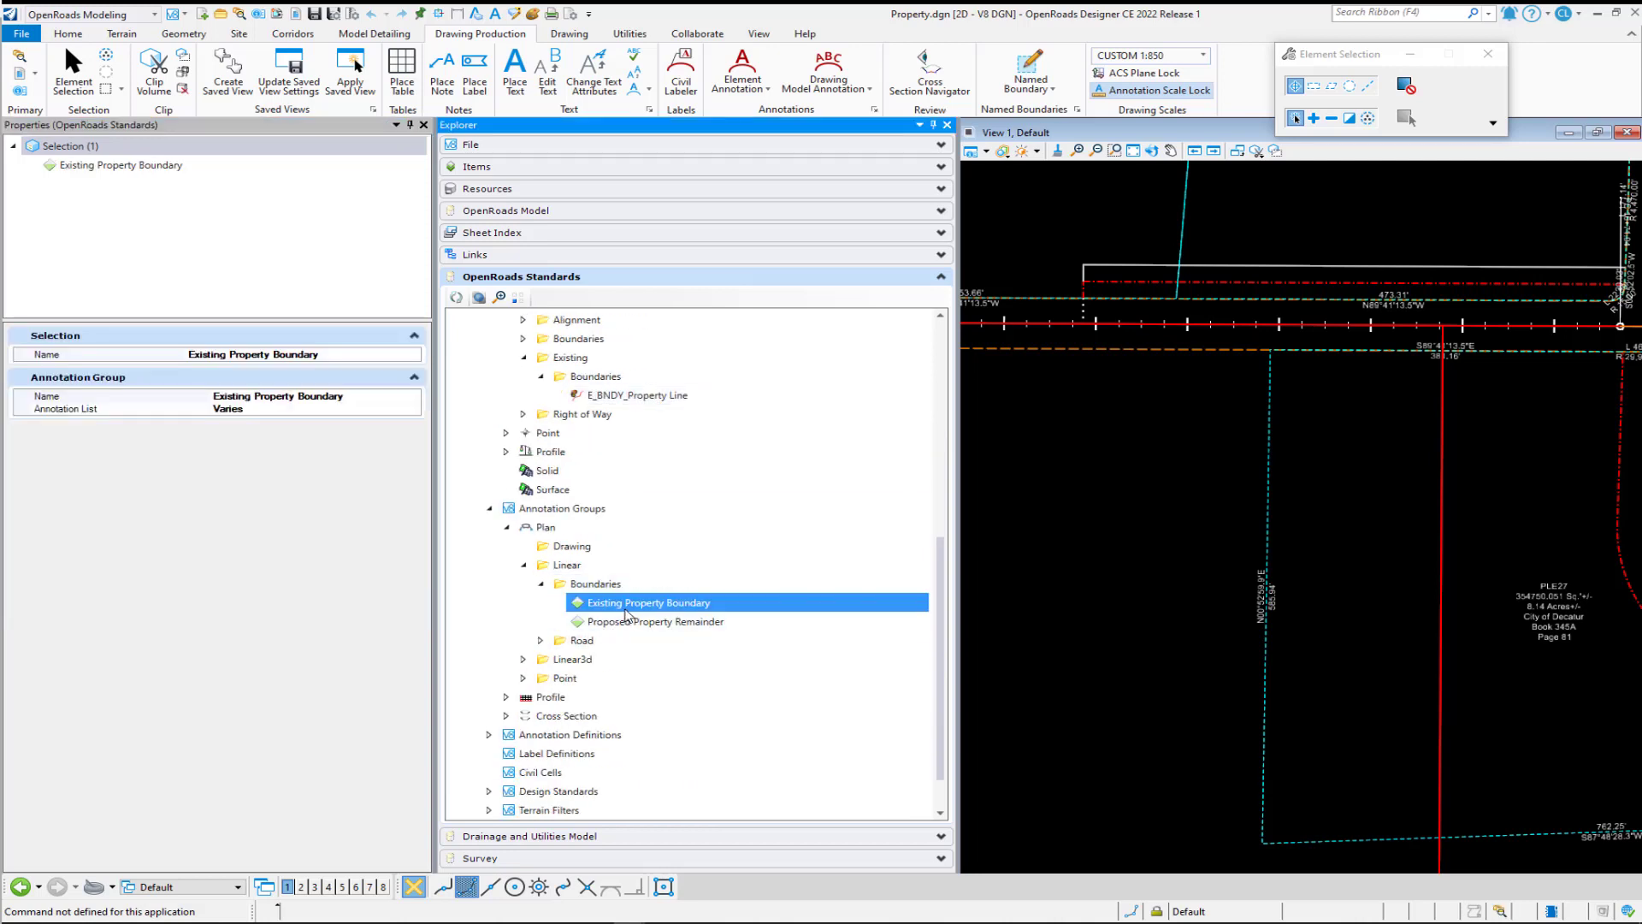
right_click(624, 607)
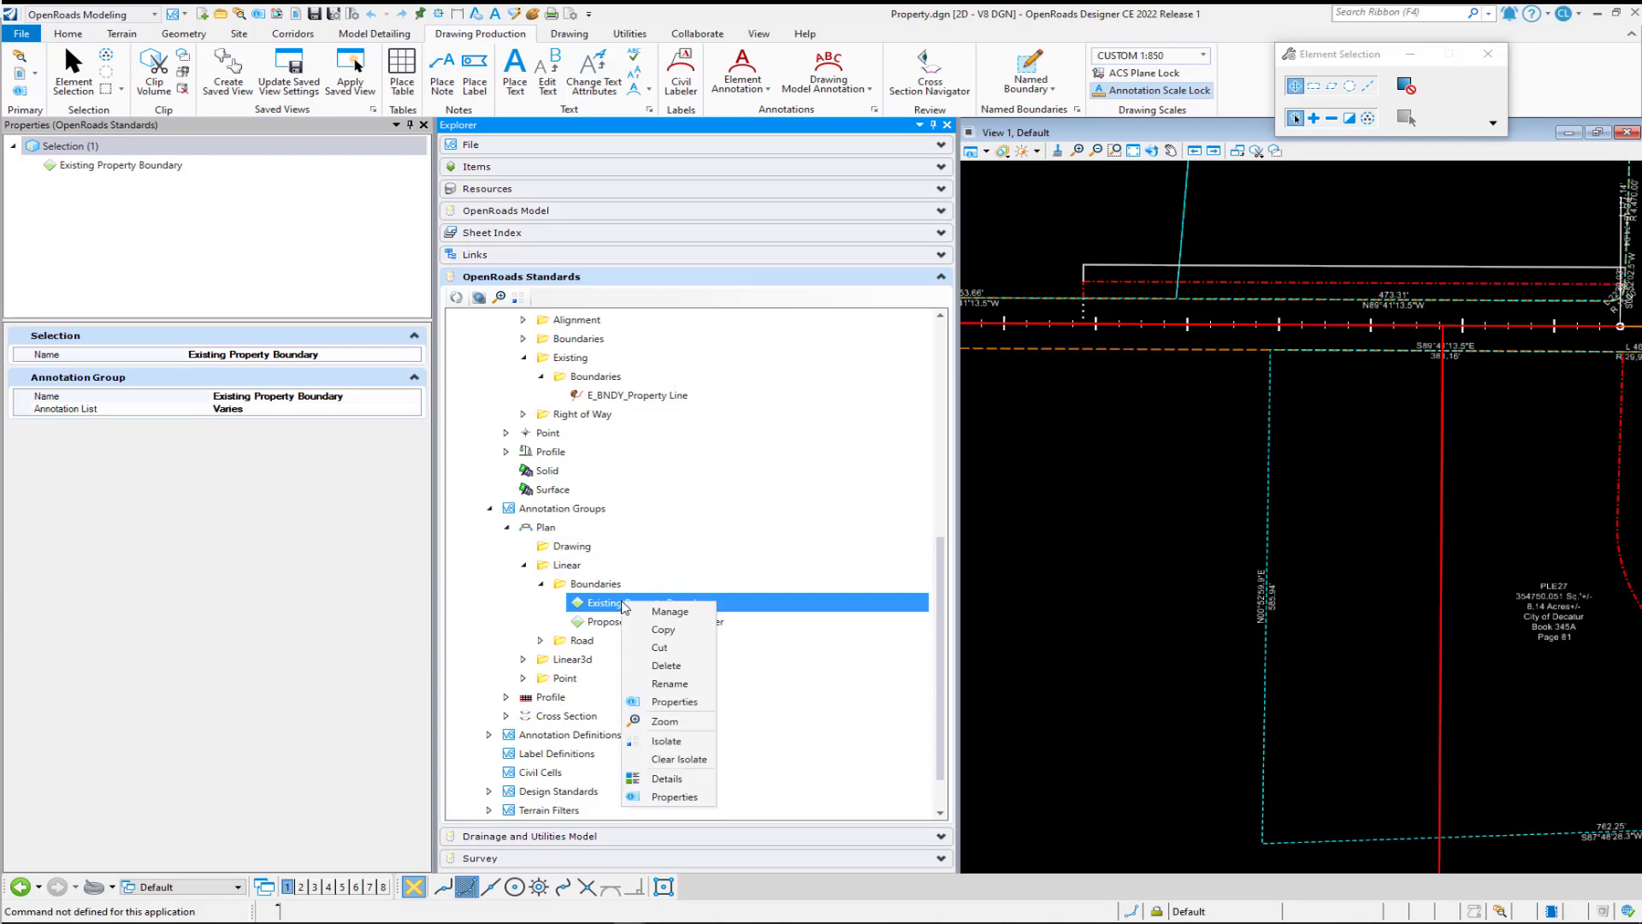
Manage the group and review Boundary Feature Name and Area - Centered's location and template settings.
click(670, 612)
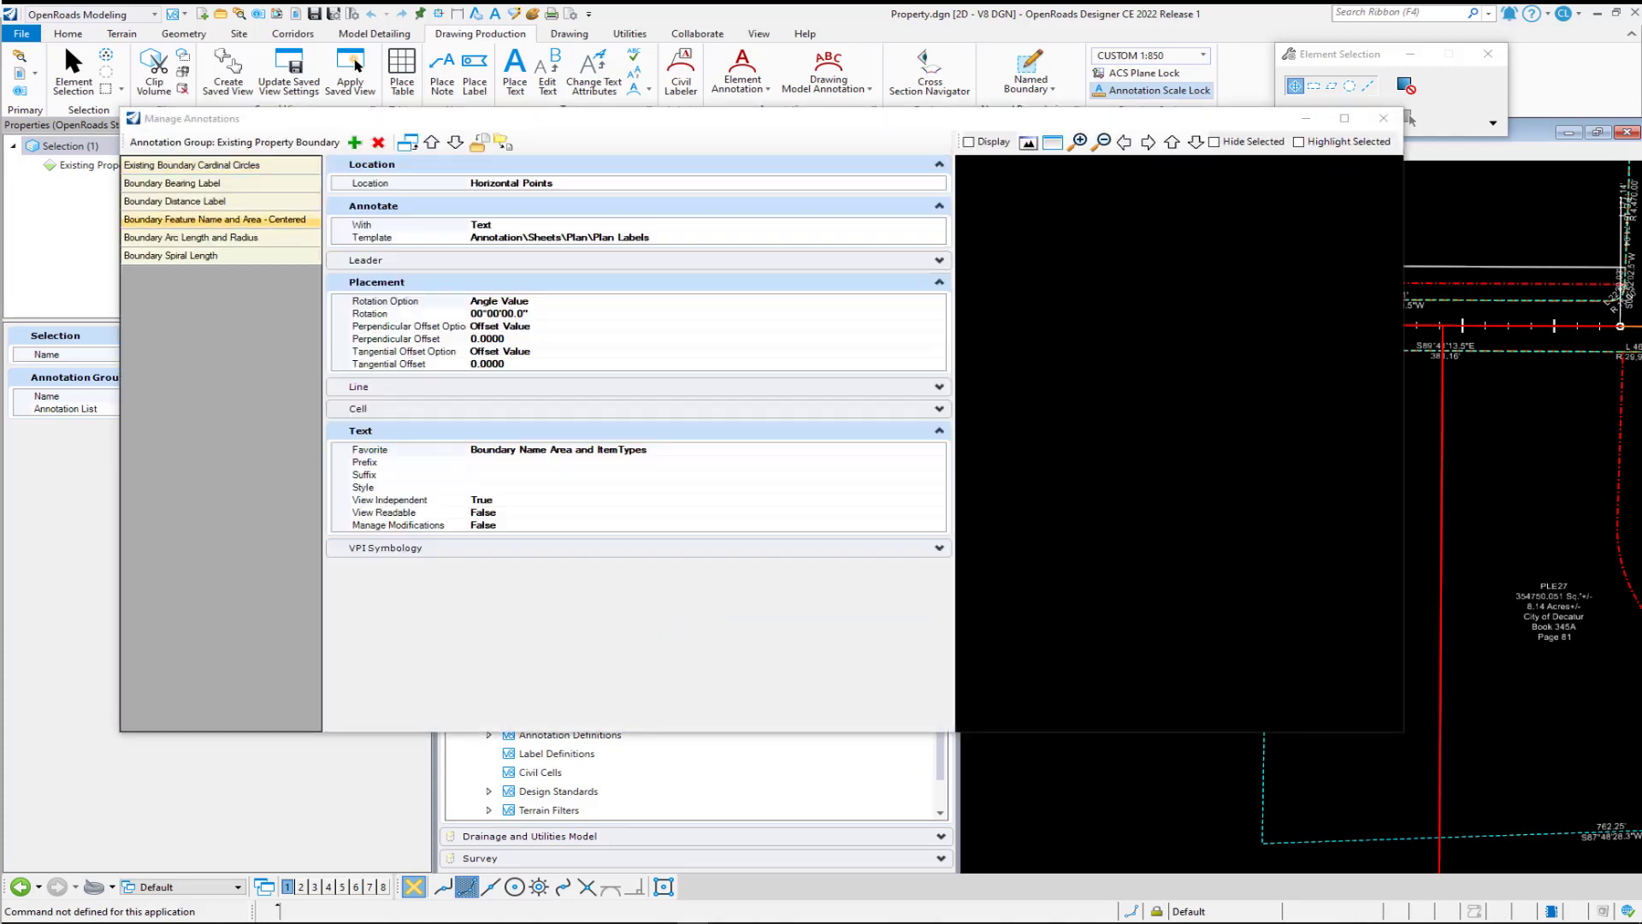
click(943, 189)
click(938, 183)
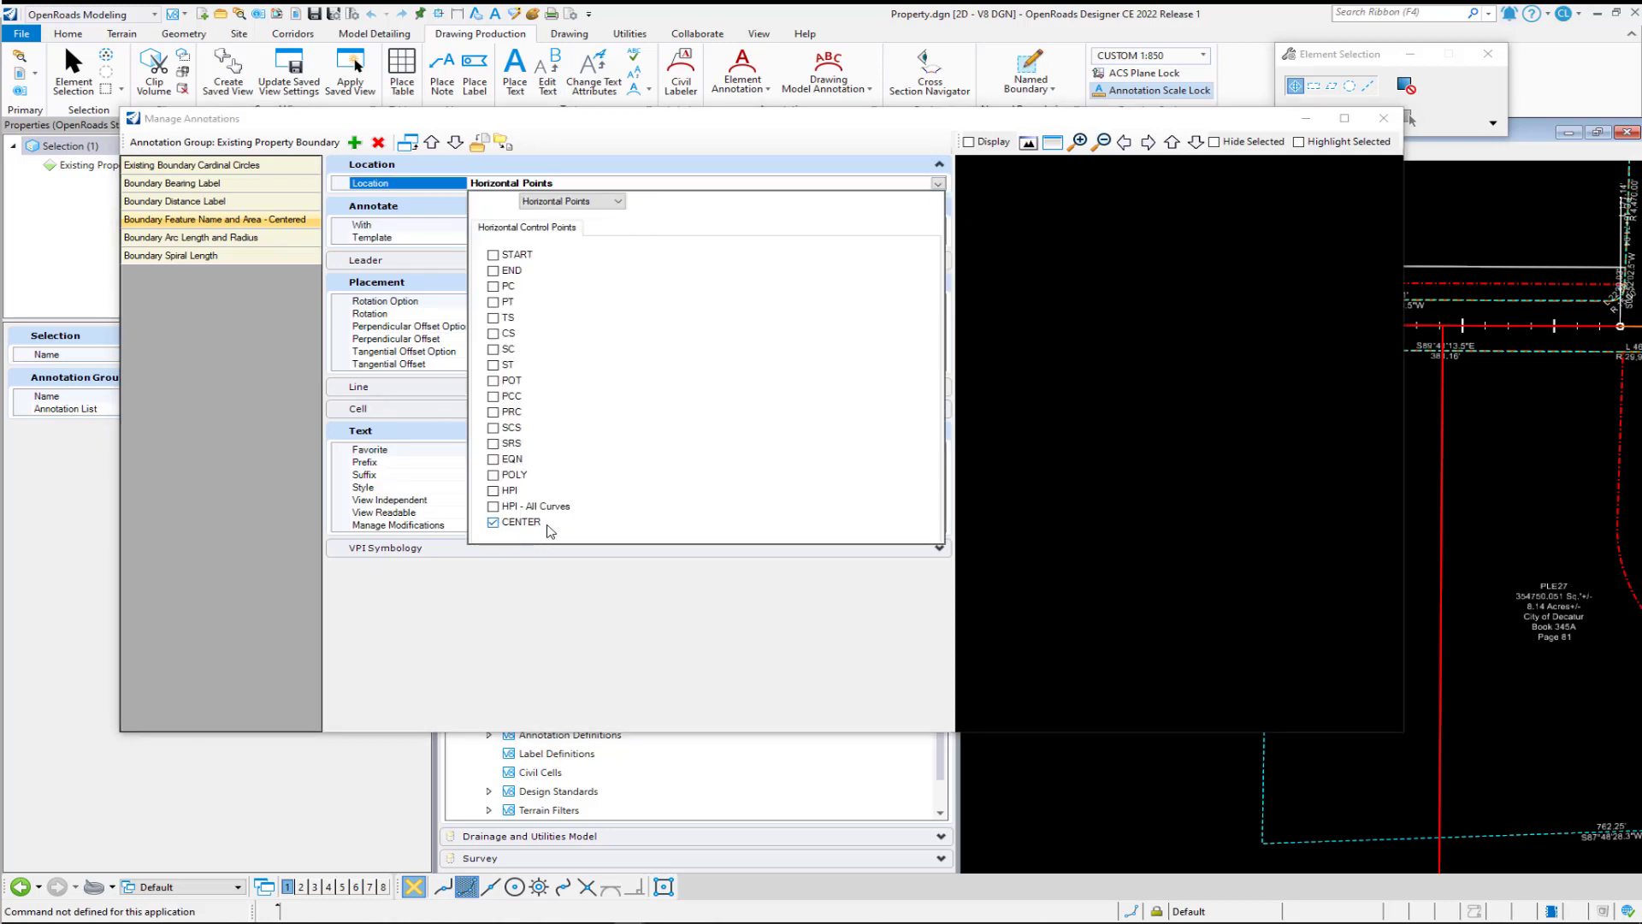
click(1026, 248)
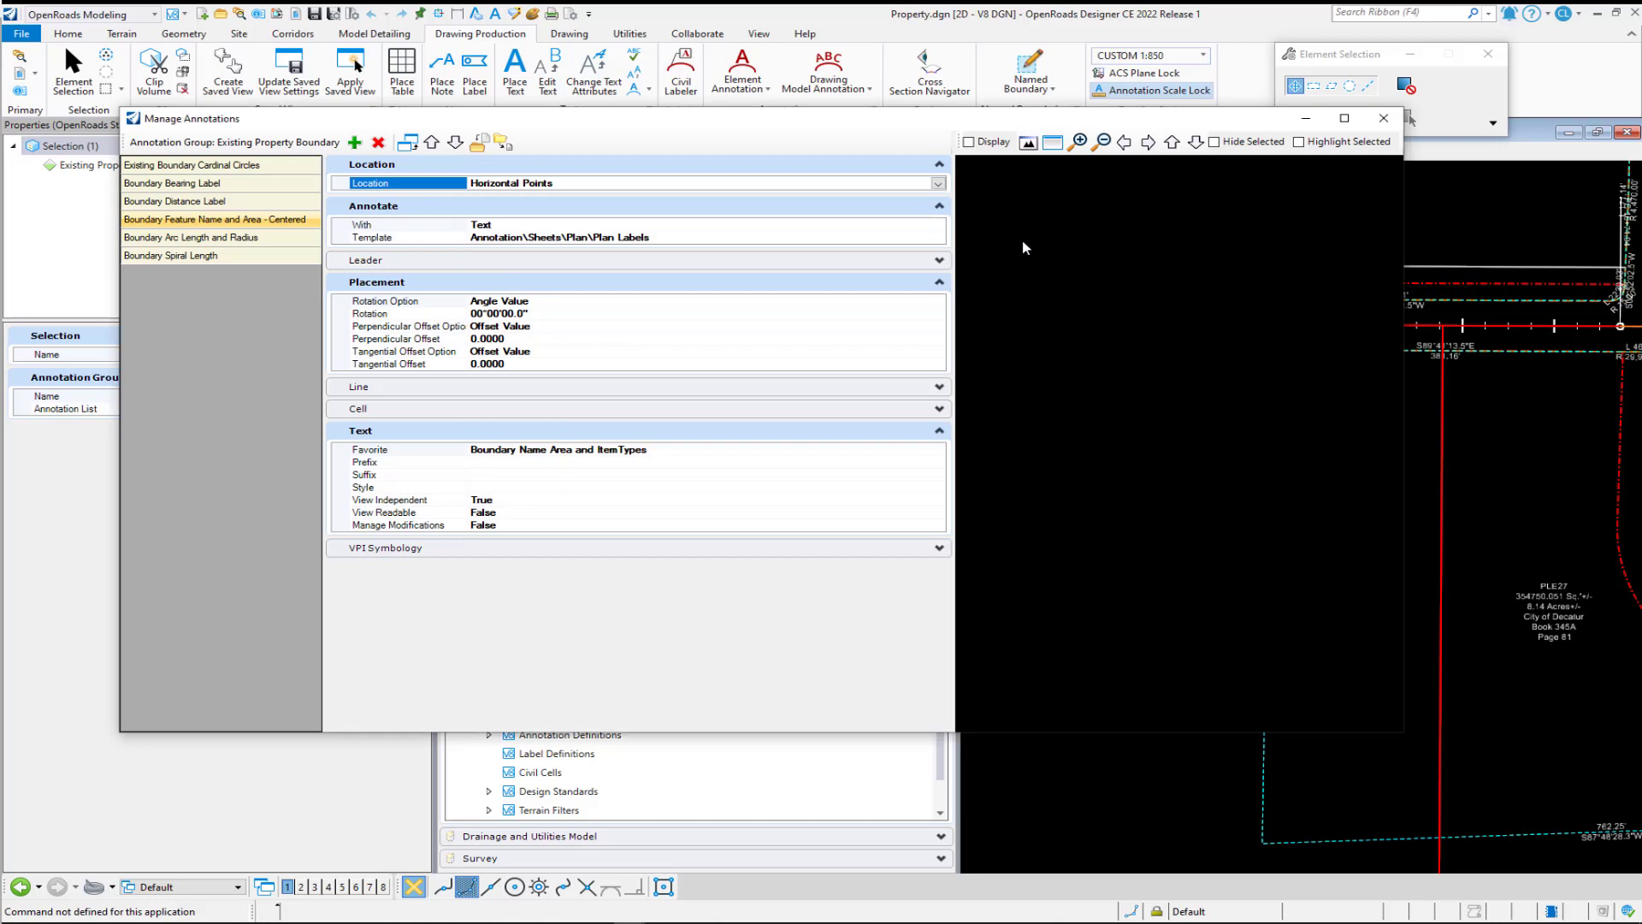
click(917, 227)
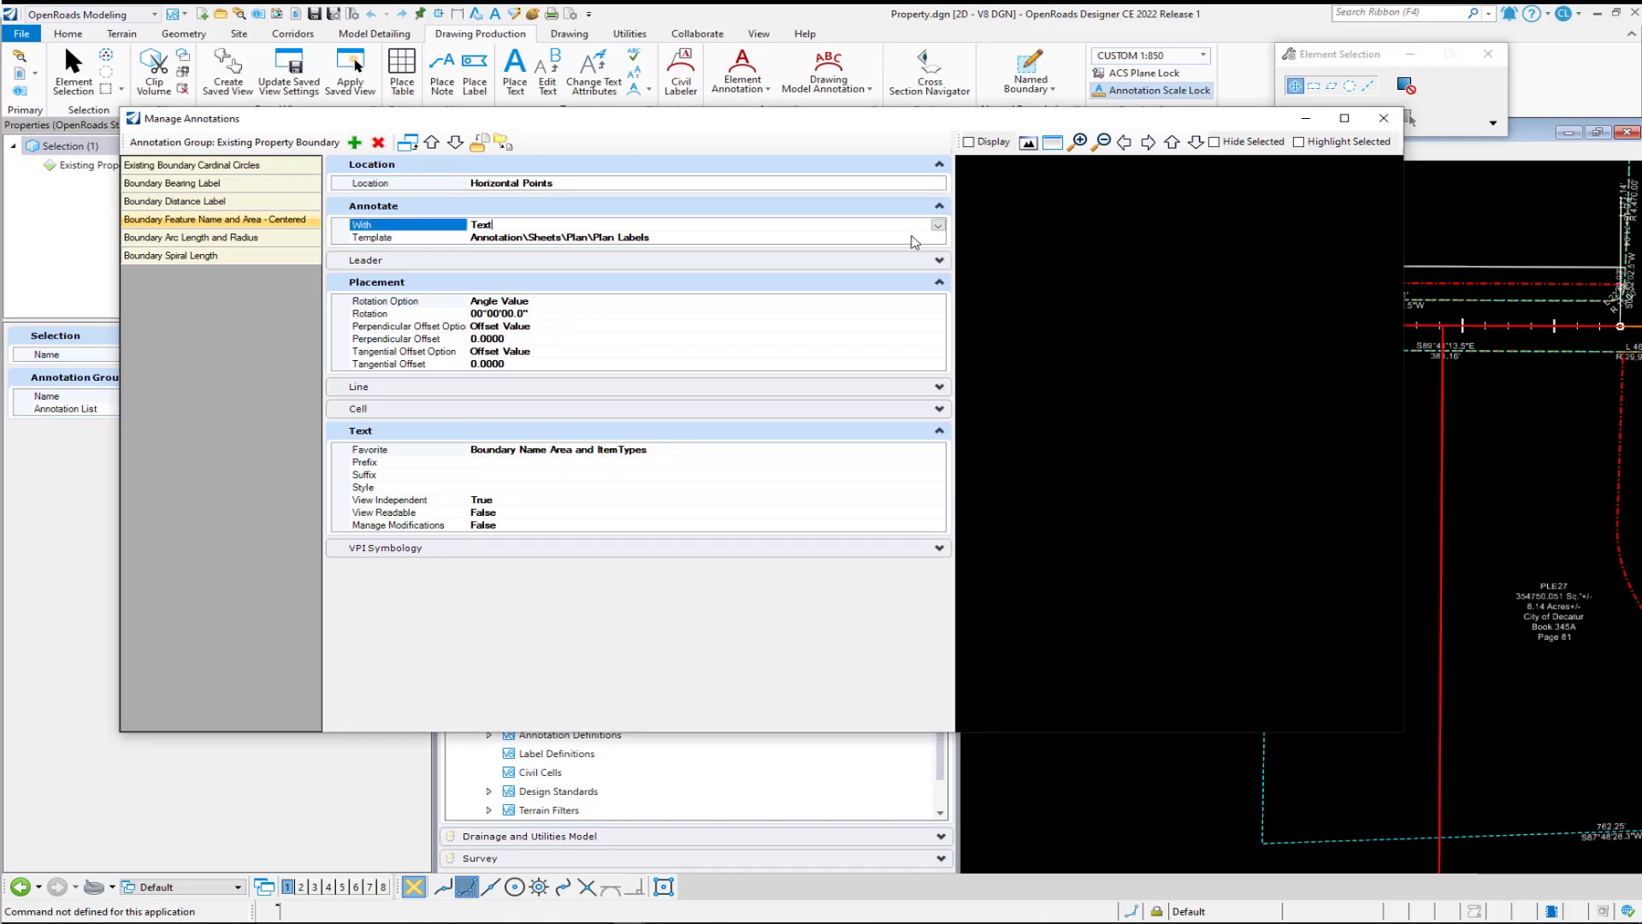
click(912, 236)
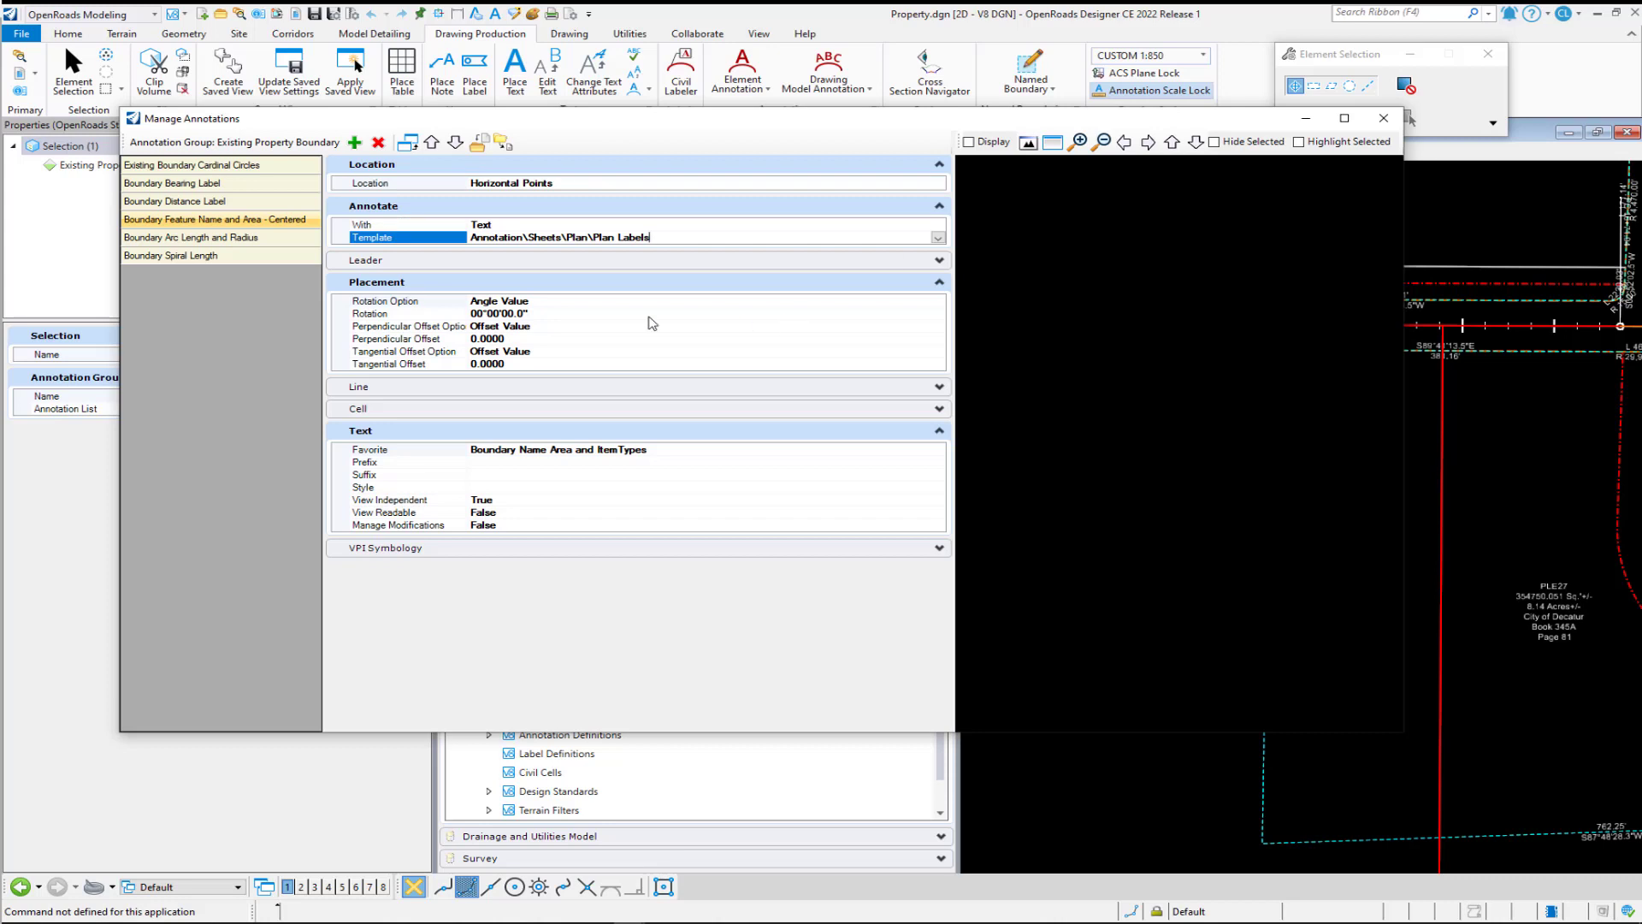
Check its rotation, text favorite and view independence, then set Manage Modifications to True.
click(542, 313)
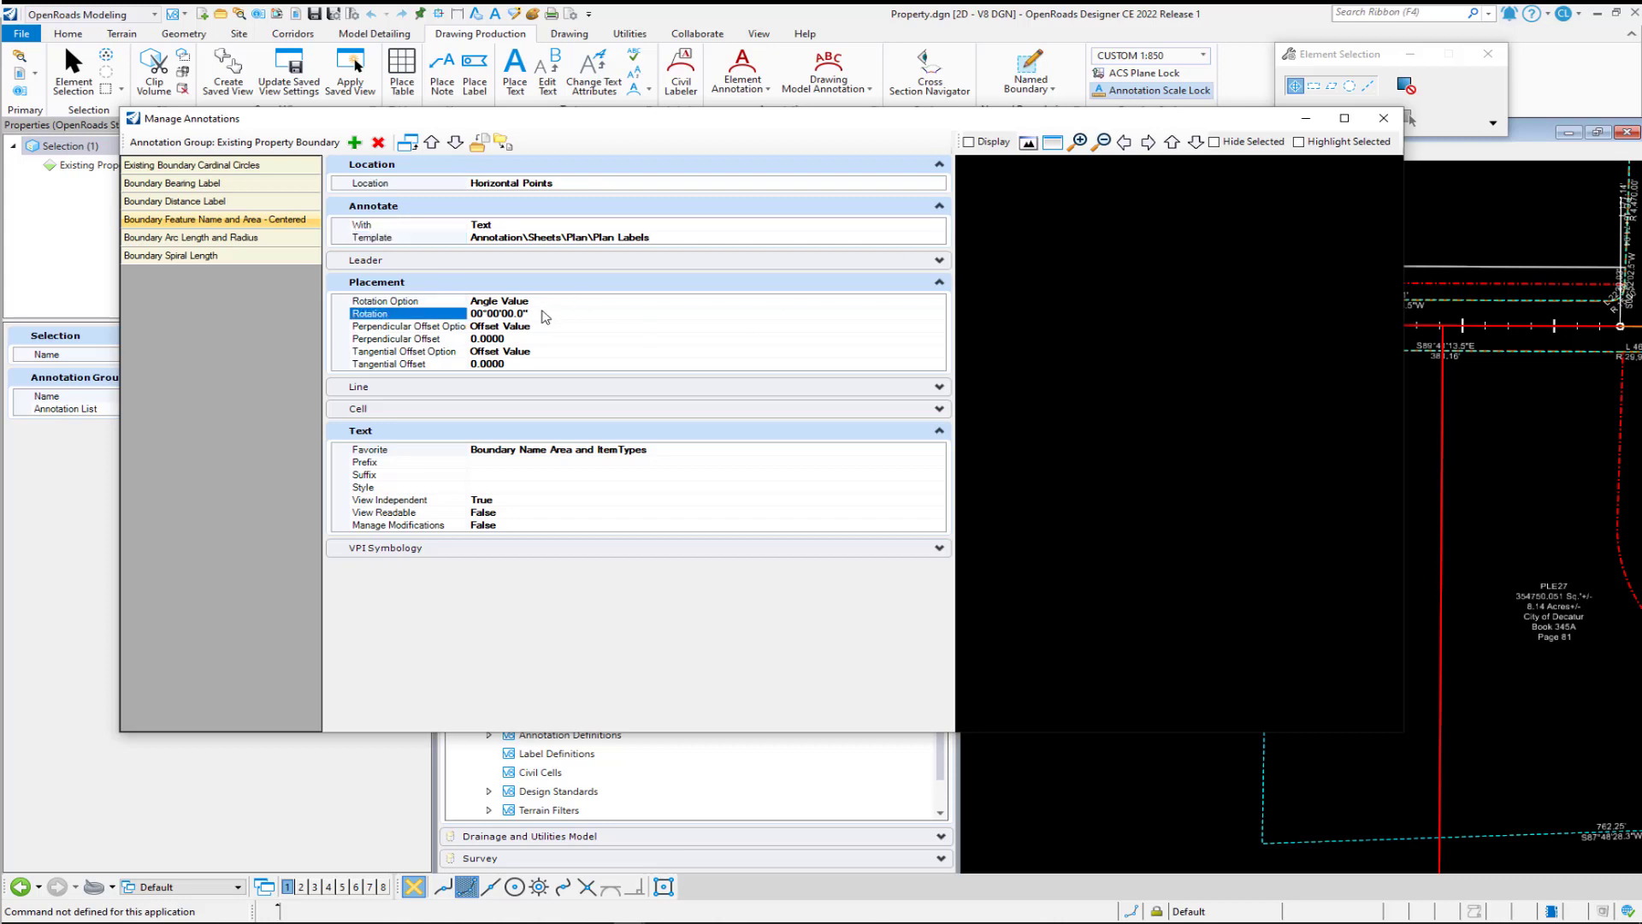
click(787, 453)
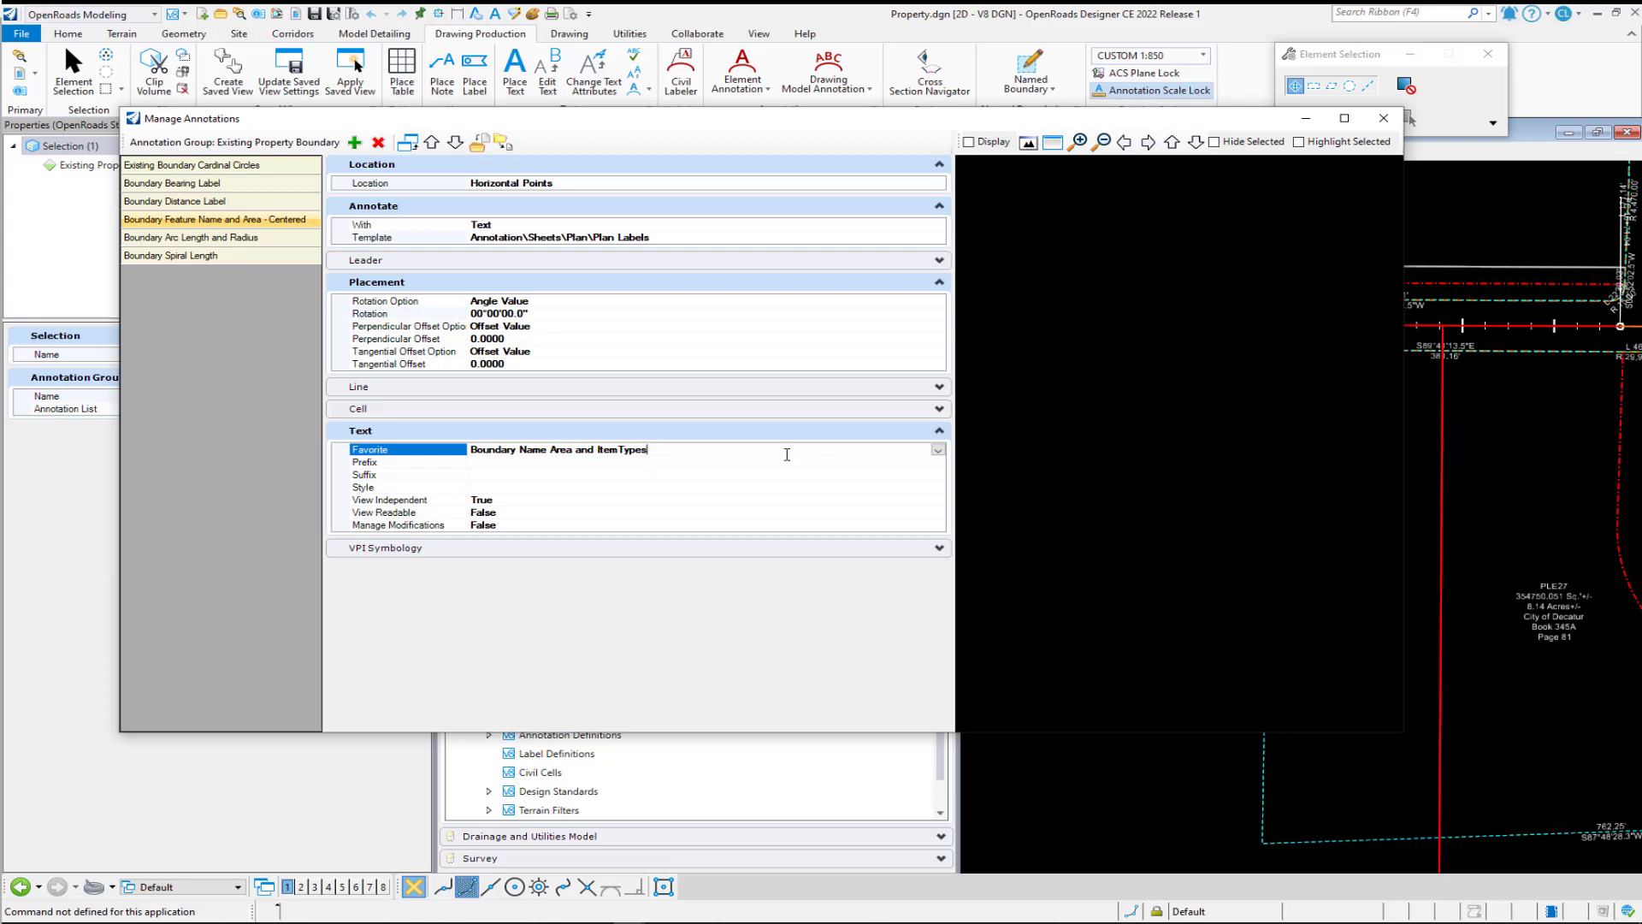
click(513, 502)
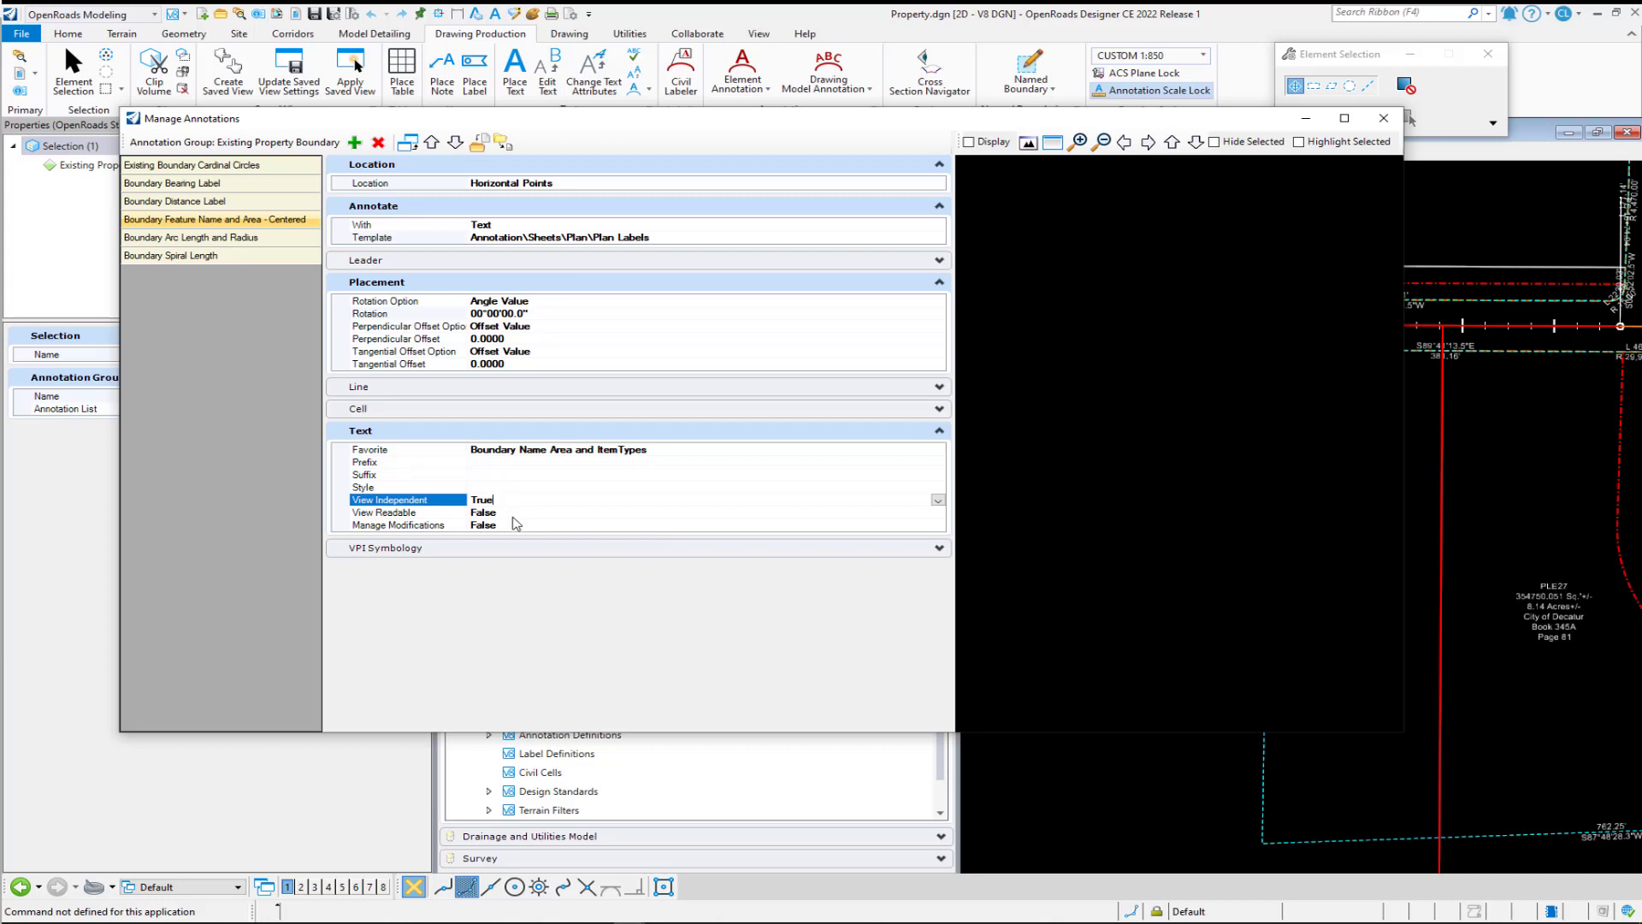
double_click(508, 525)
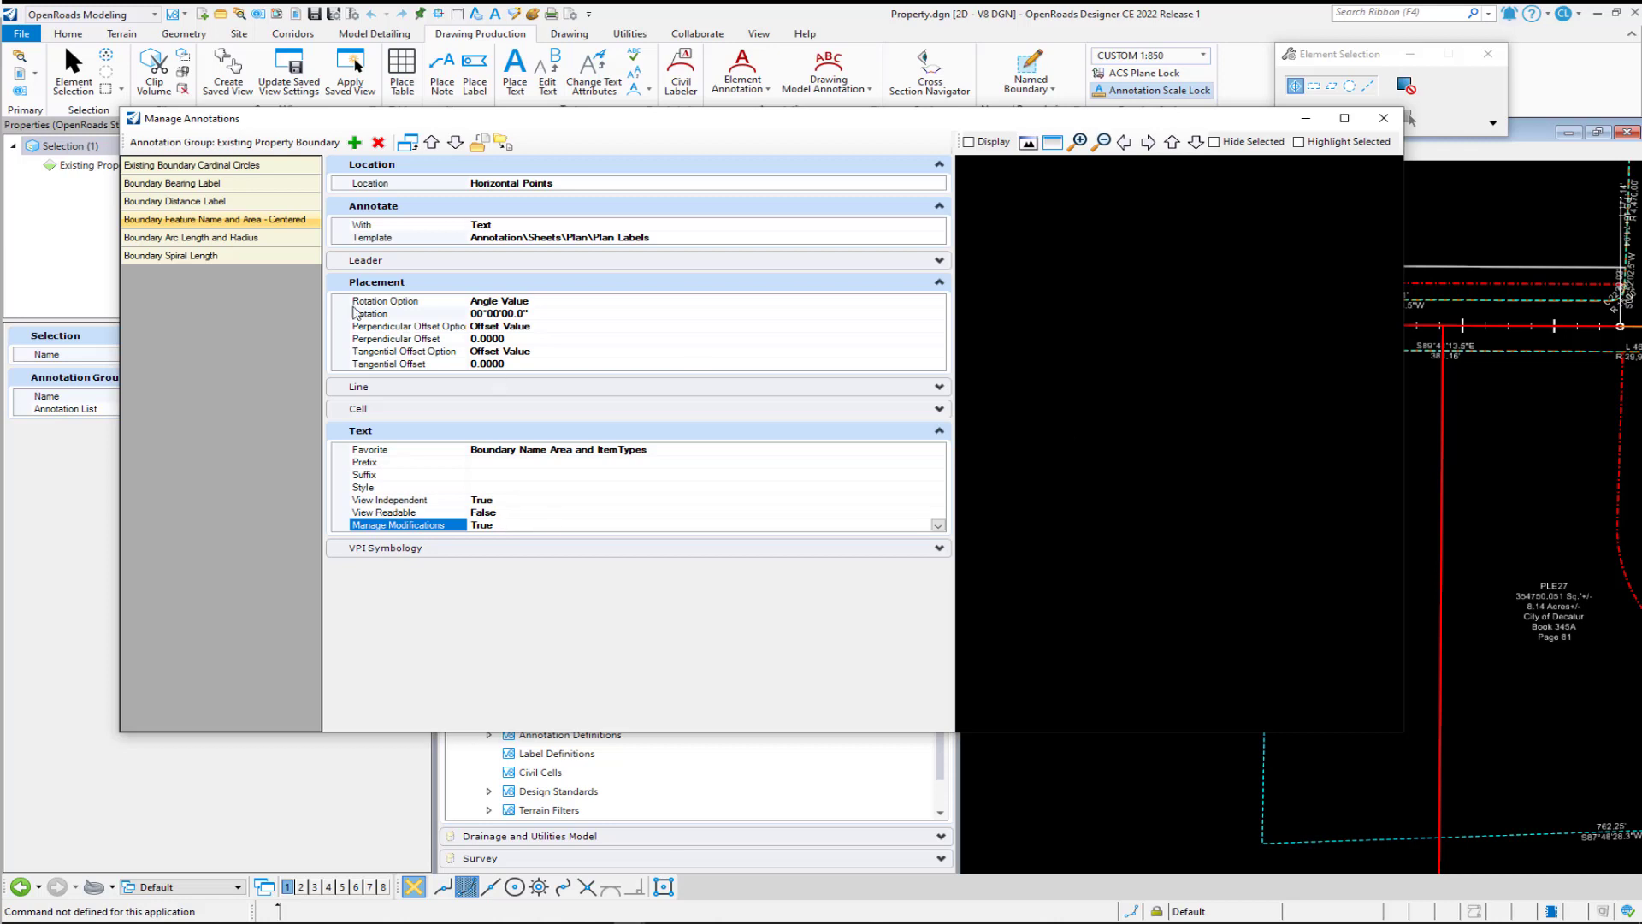
Review the Boundary Bearing Label and Boundary Distance Label settings, then close Manage Annotations.
click(223, 185)
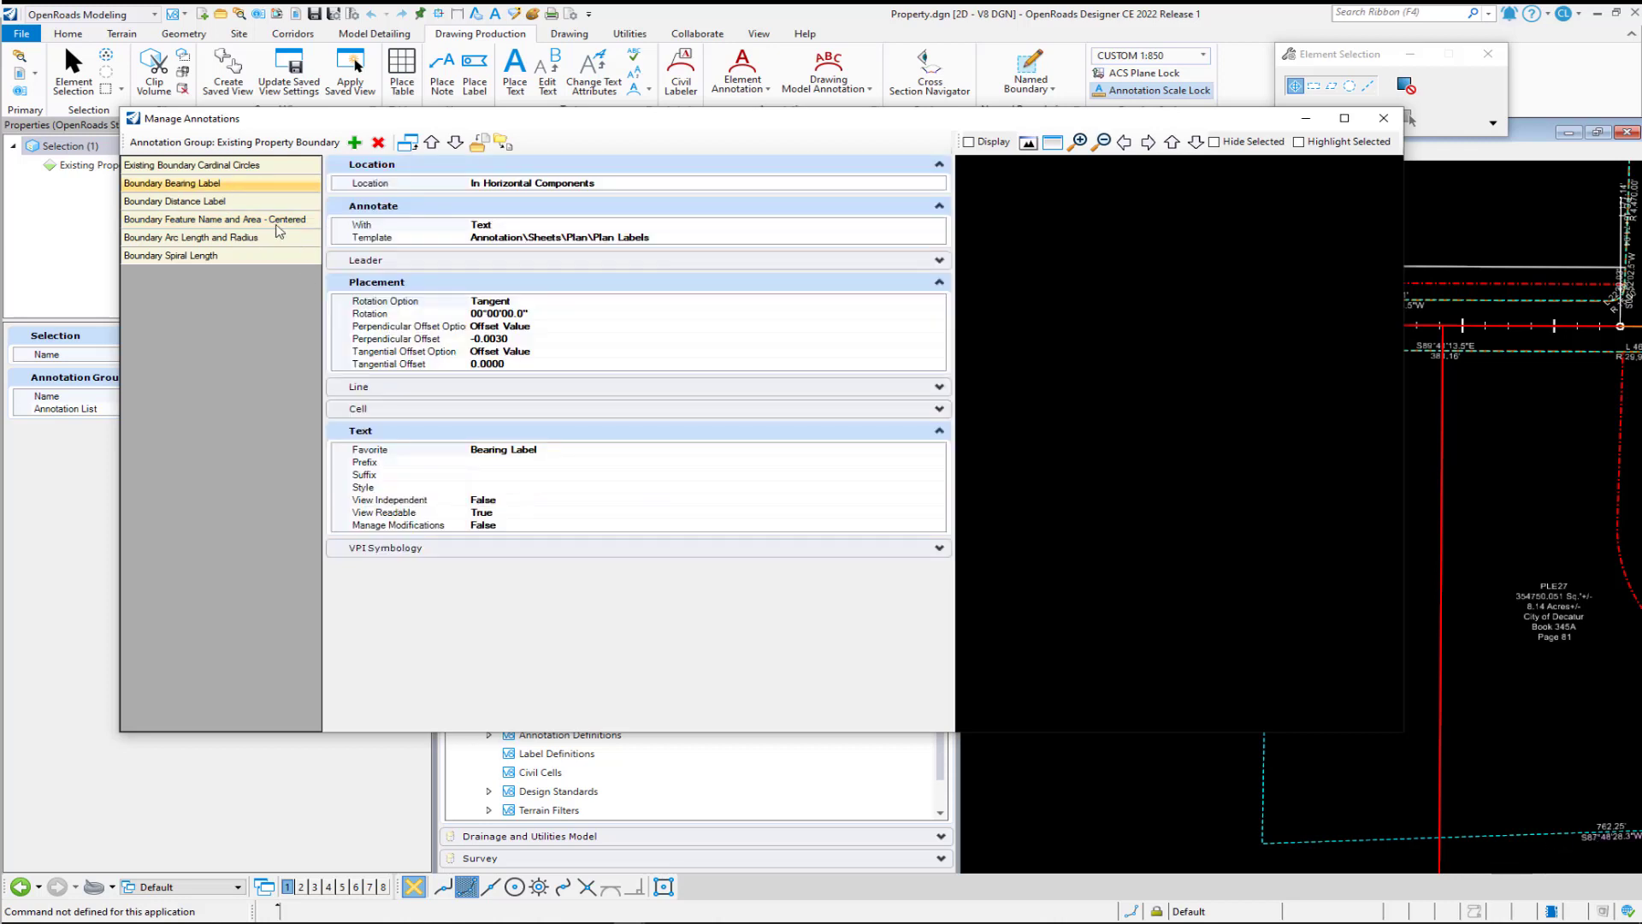
click(211, 203)
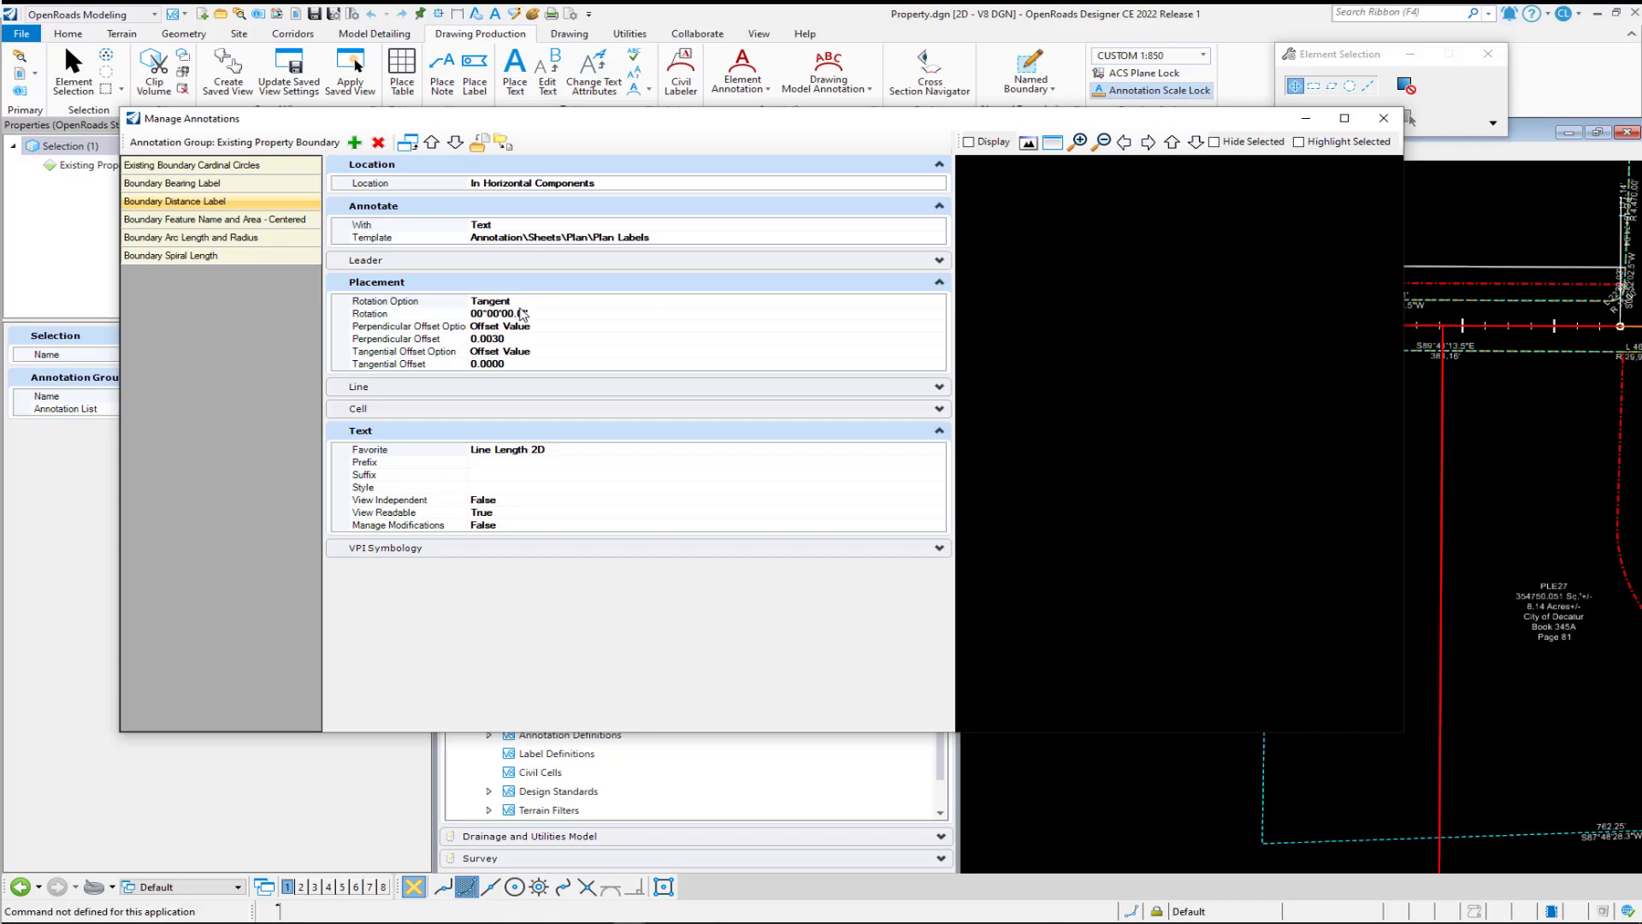
click(1383, 125)
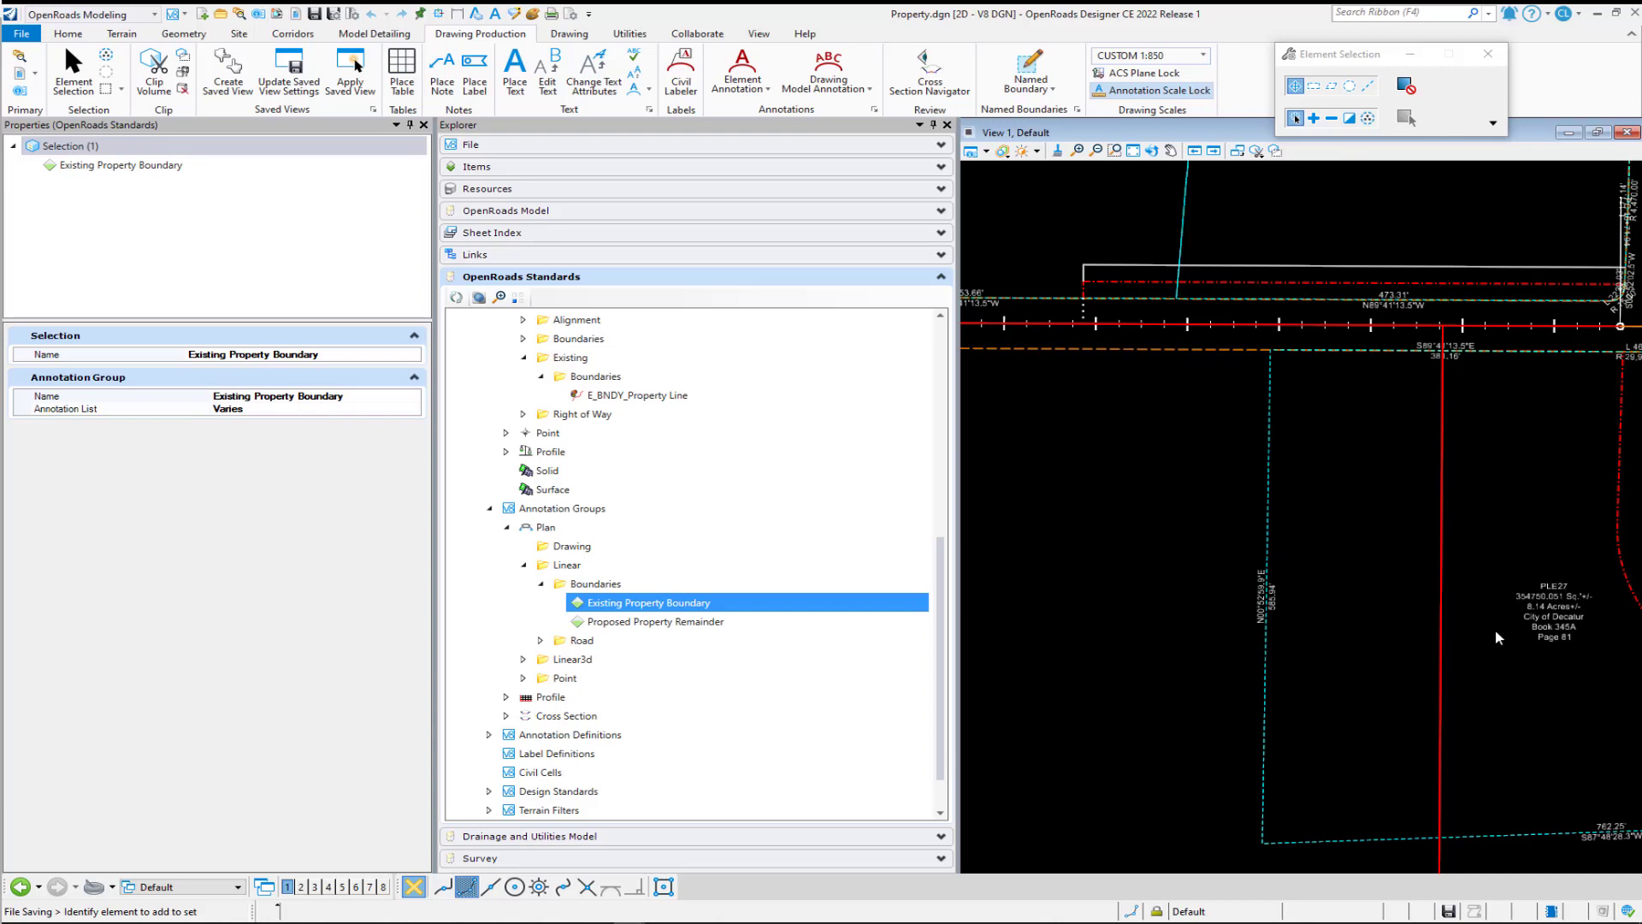
Change the PLE27 boundary's Ownership Description 2 to Page 82 and zoom to confirm the label updated.
click(1267, 694)
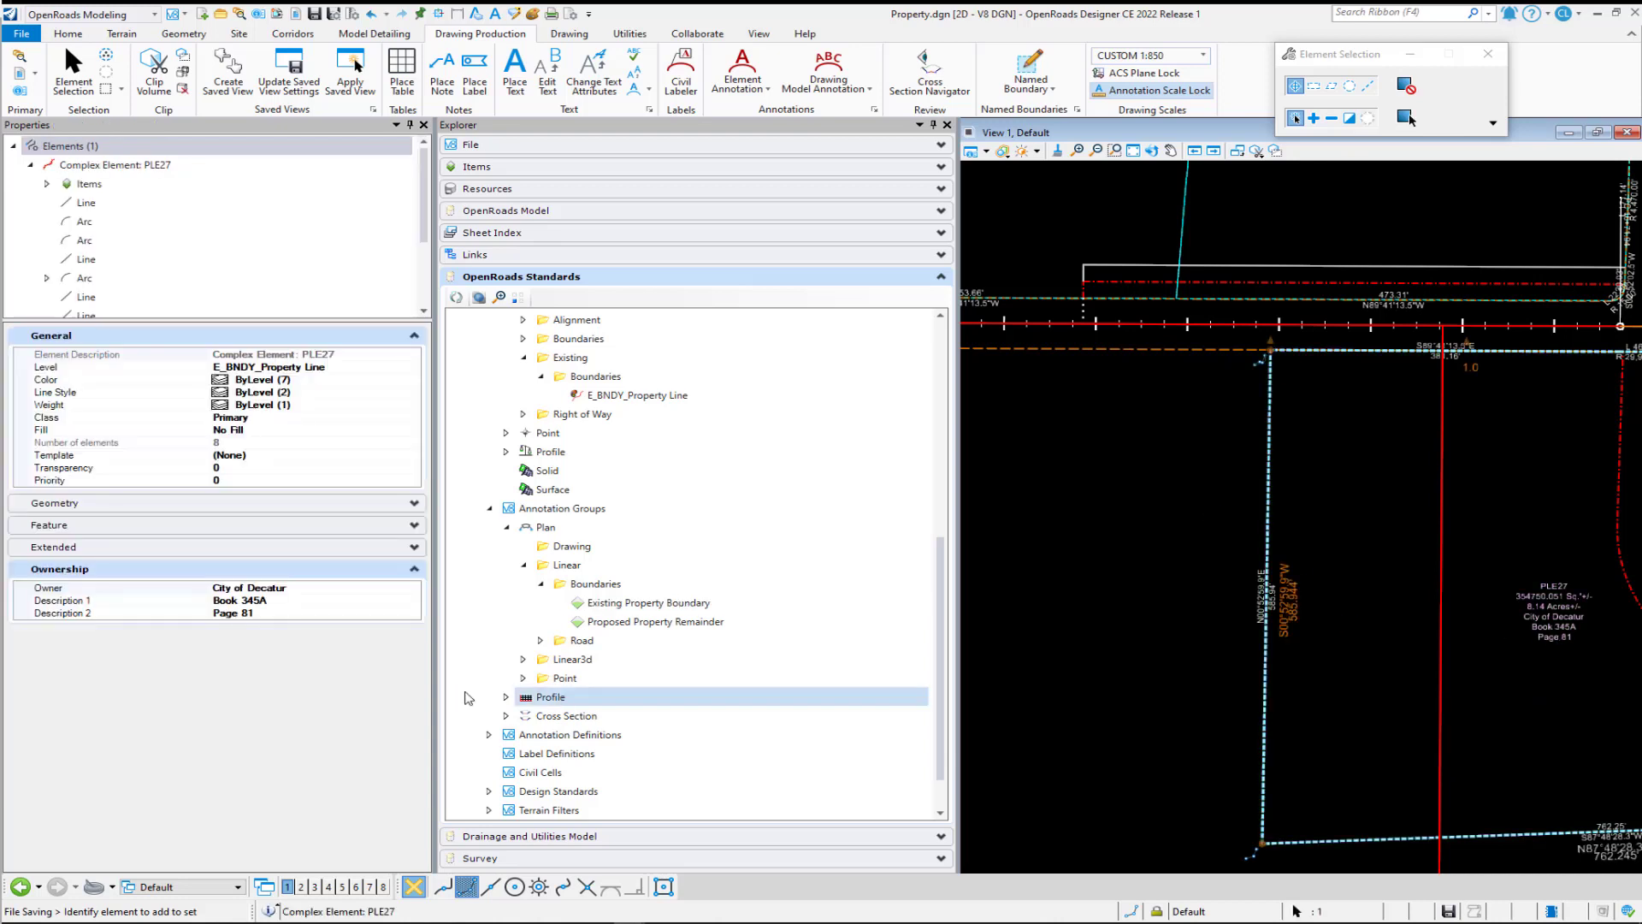
click(284, 613)
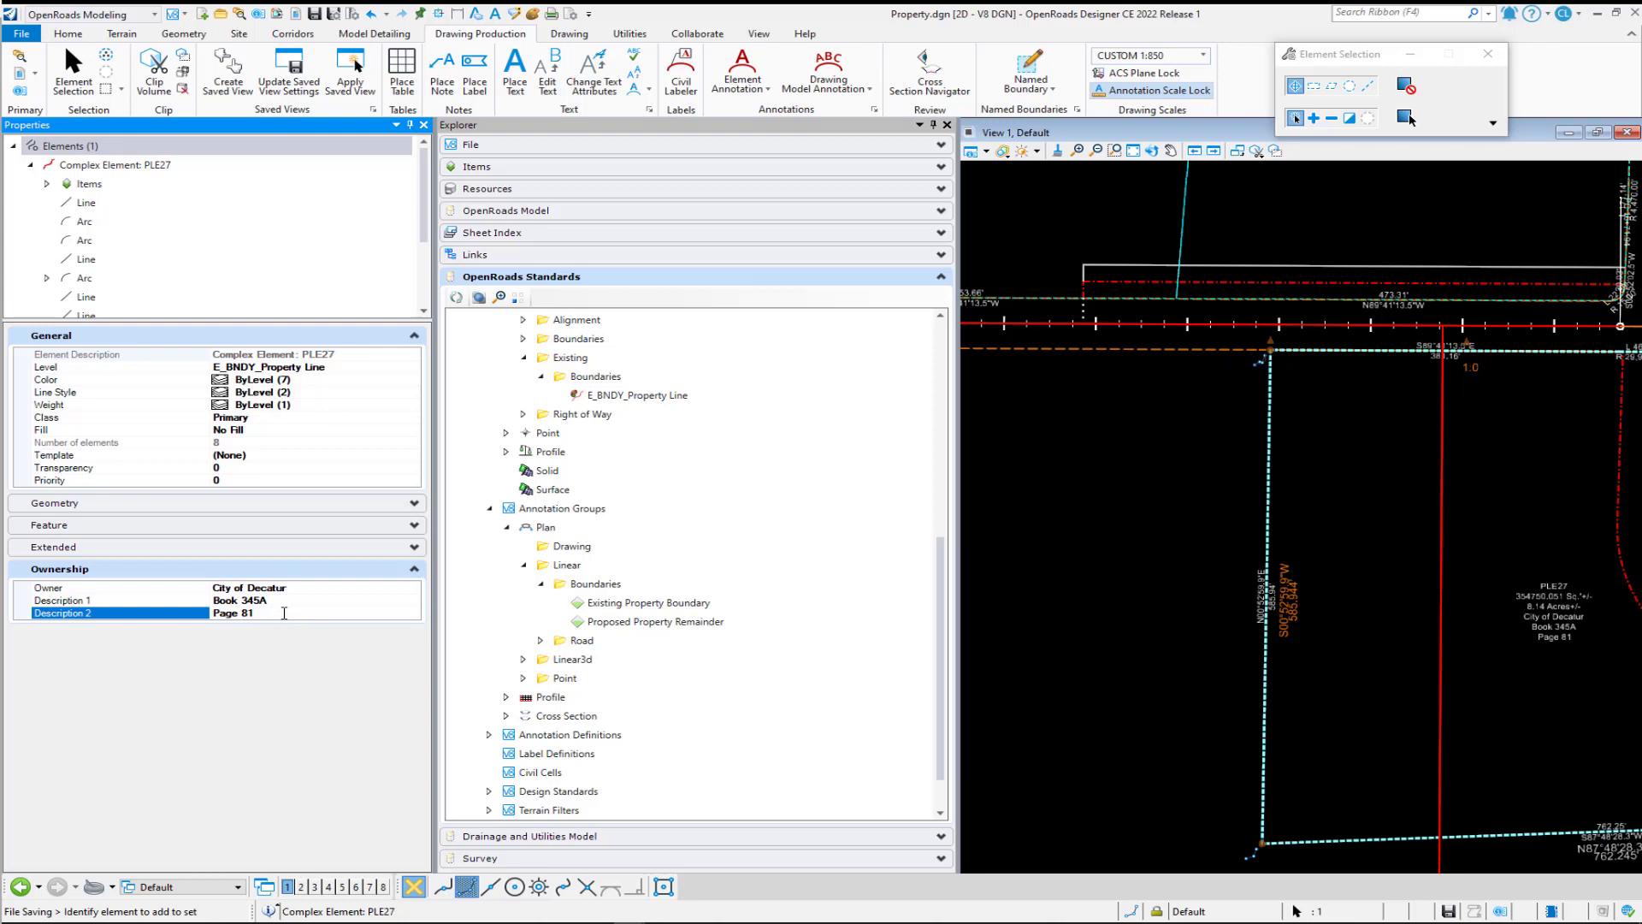
key(BackSpace)
text(2)
key(Return)
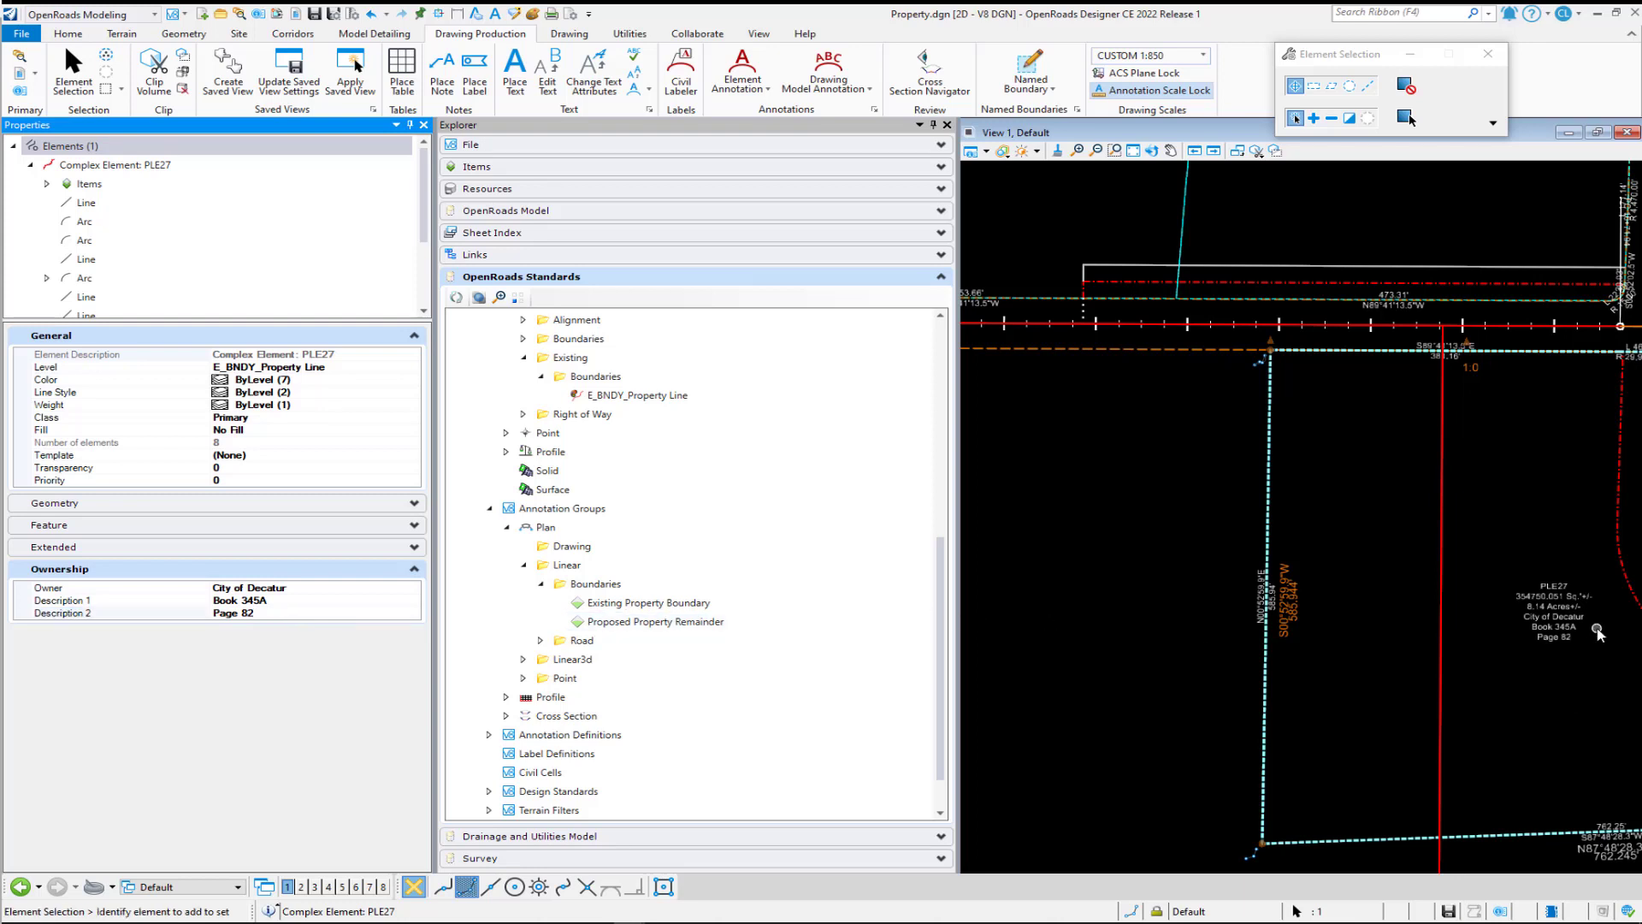
scroll(1597, 630, up, 2)
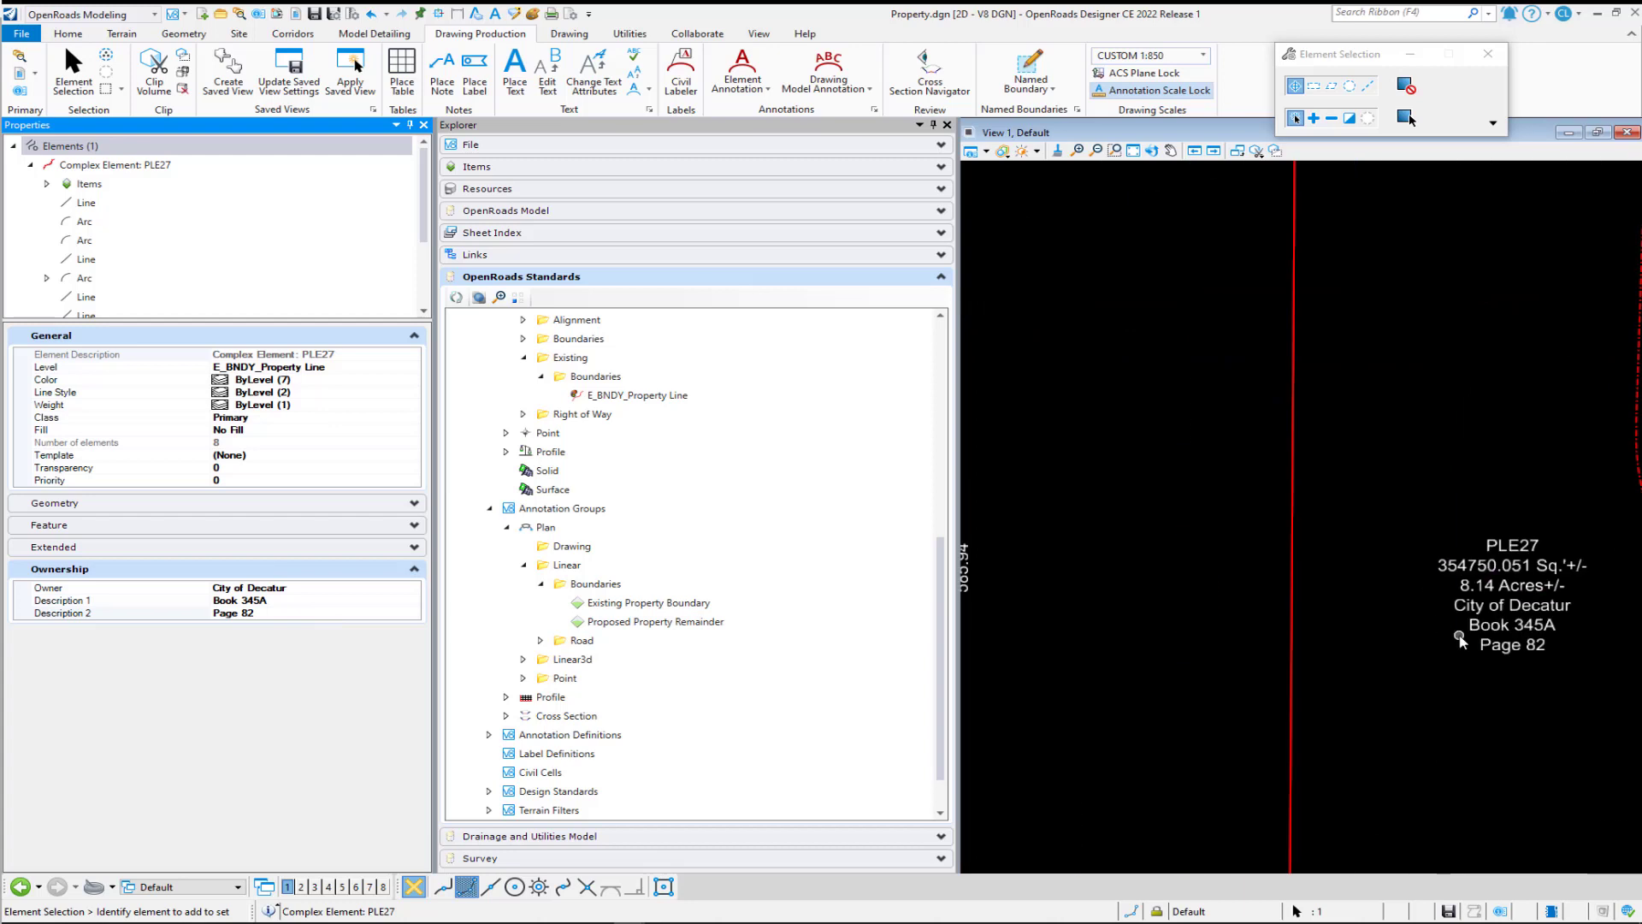
scroll(1249, 631, down, 2)
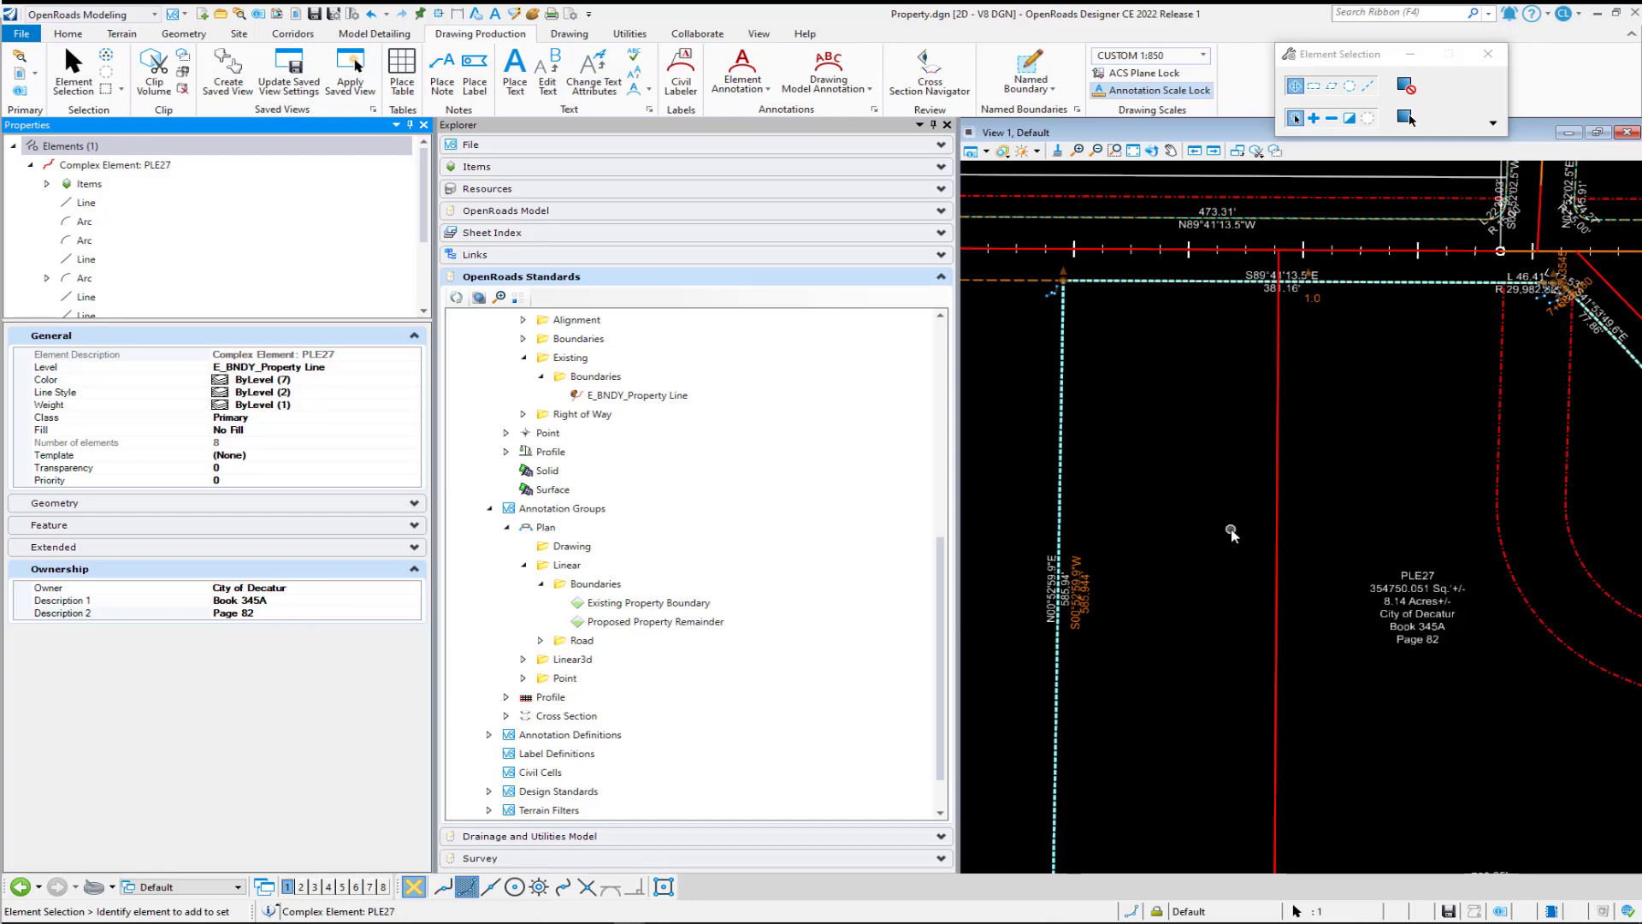
scroll(1231, 532, down, 1)
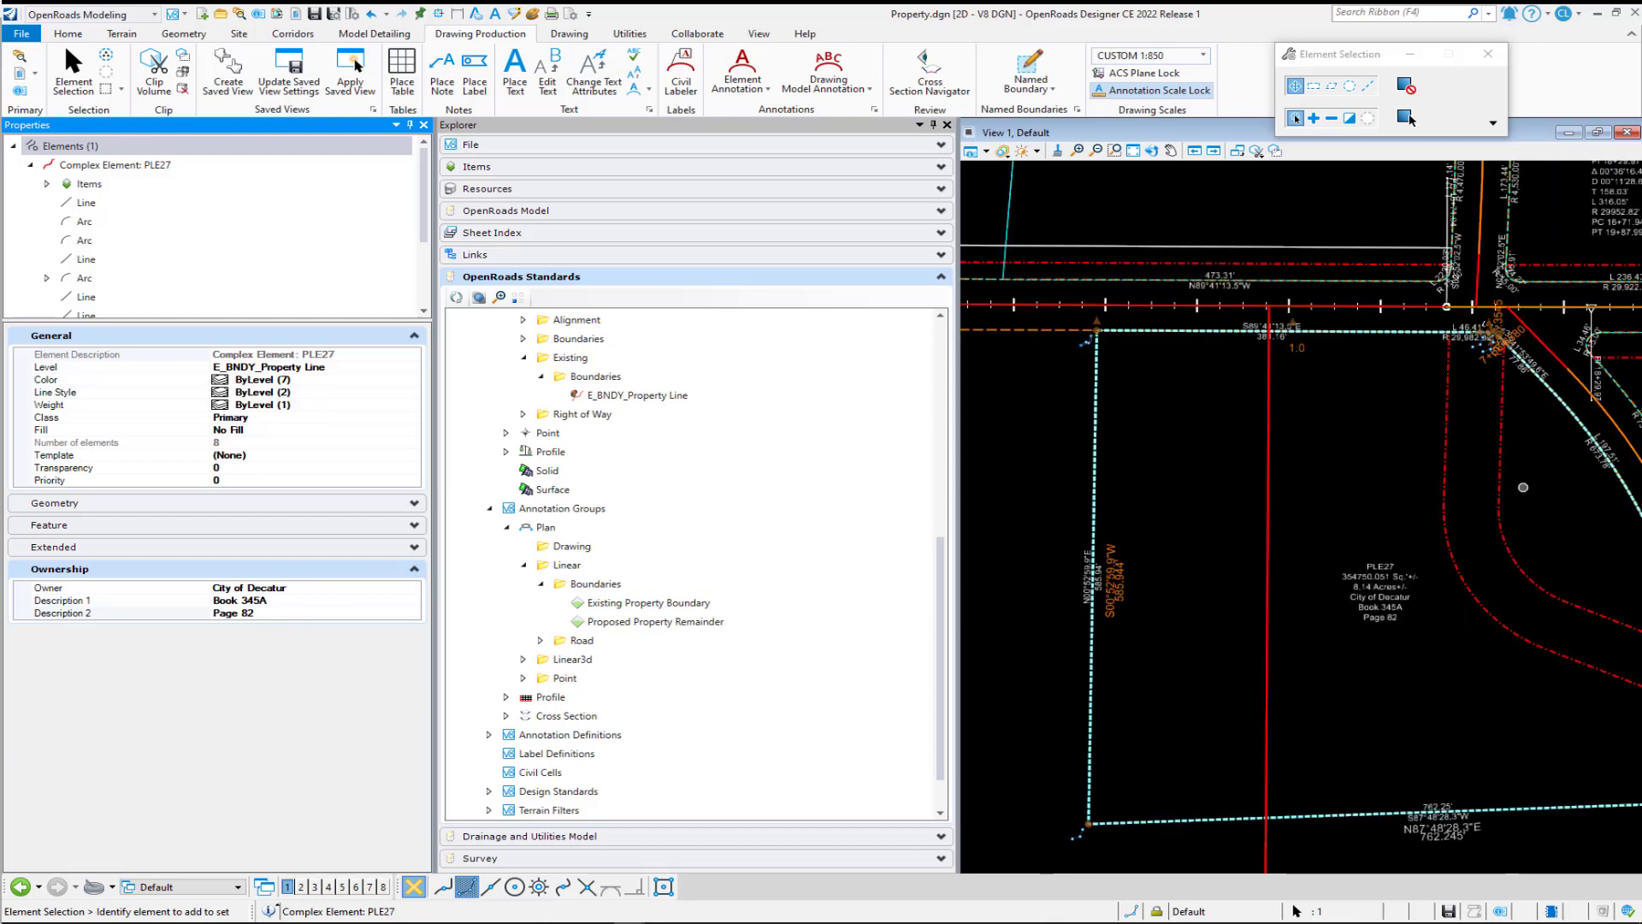